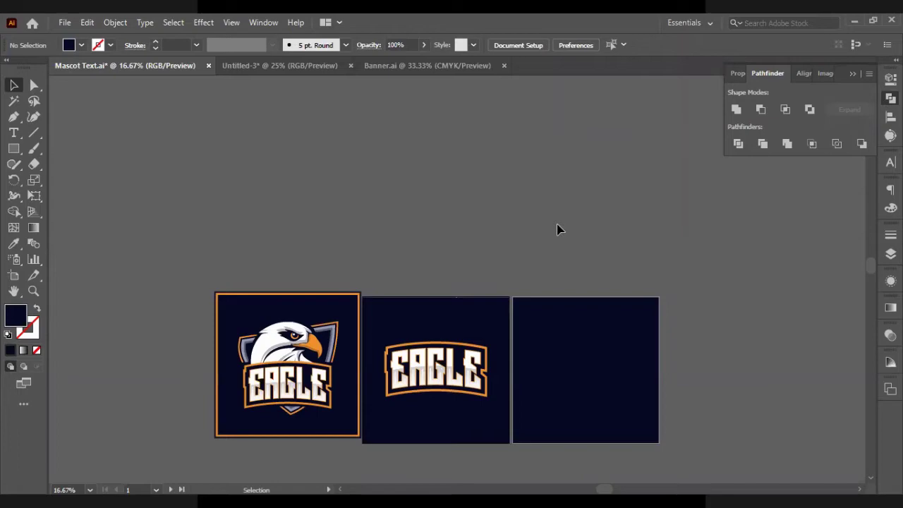
- Inspect the eagle mascot and EAGLE sample artwork, then zoom out to all three artboards
scroll(235, 428, "up", 2)
scroll(222, 339, "up", 2)
scroll(233, 328, "down", 1)
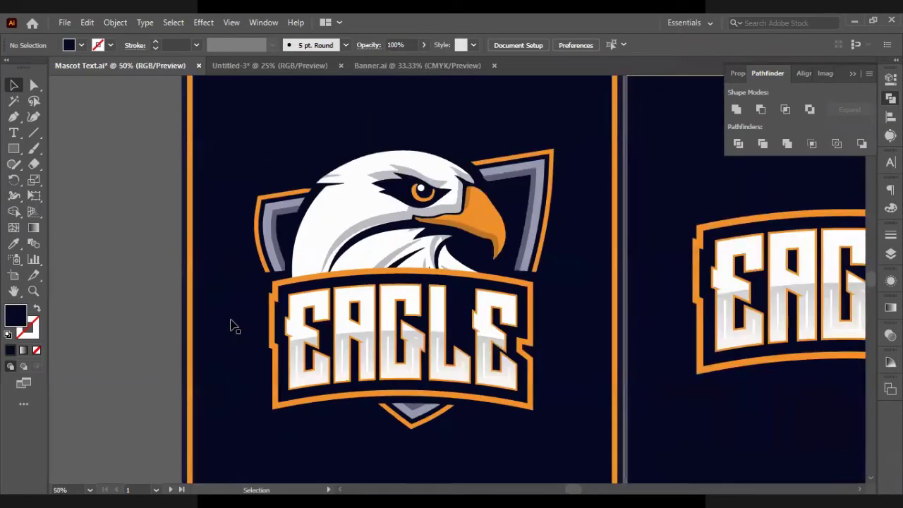
left_click(275, 230)
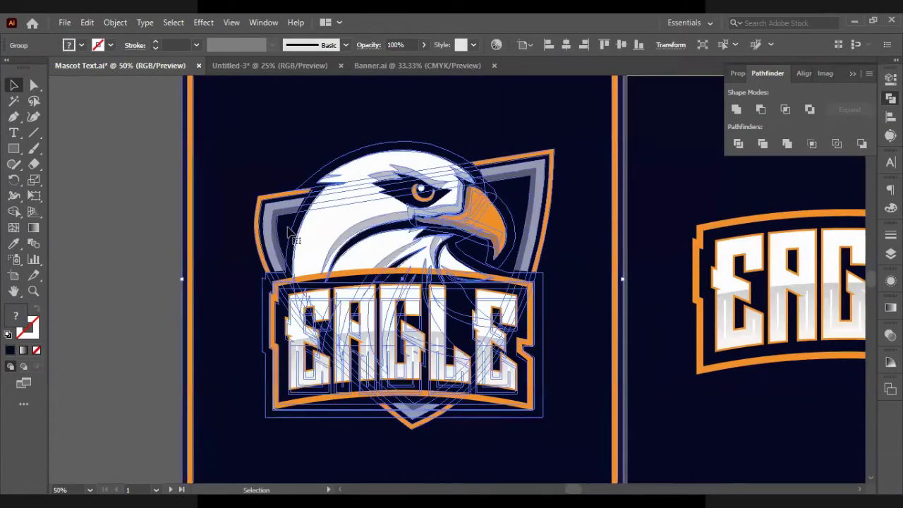
scroll(424, 240, "right", 2)
scroll(544, 254, "right", 5)
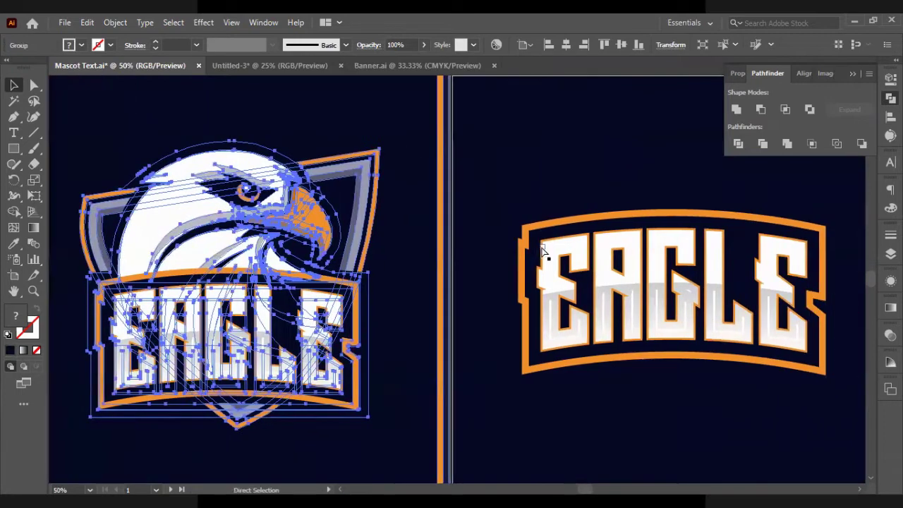
left_click(556, 250)
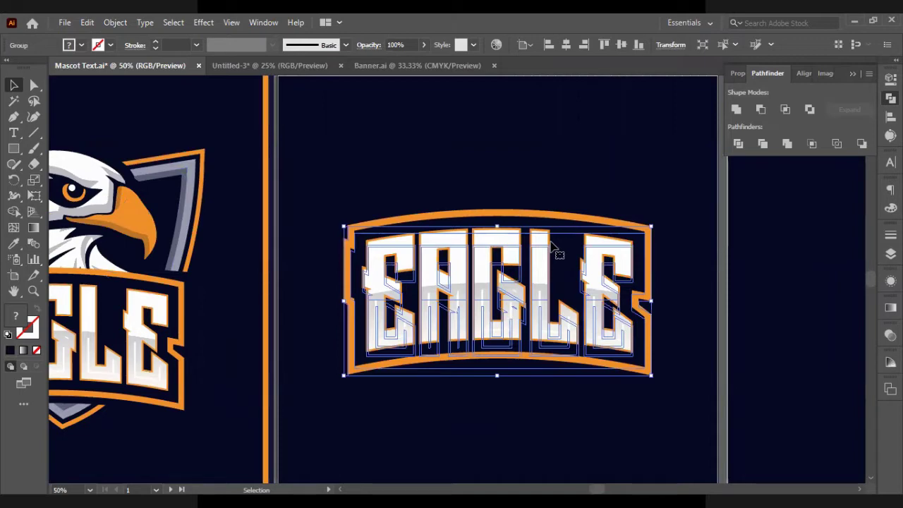
key("ctrl+minus")
key("ctrl+minus")
key("ctrl+minus")
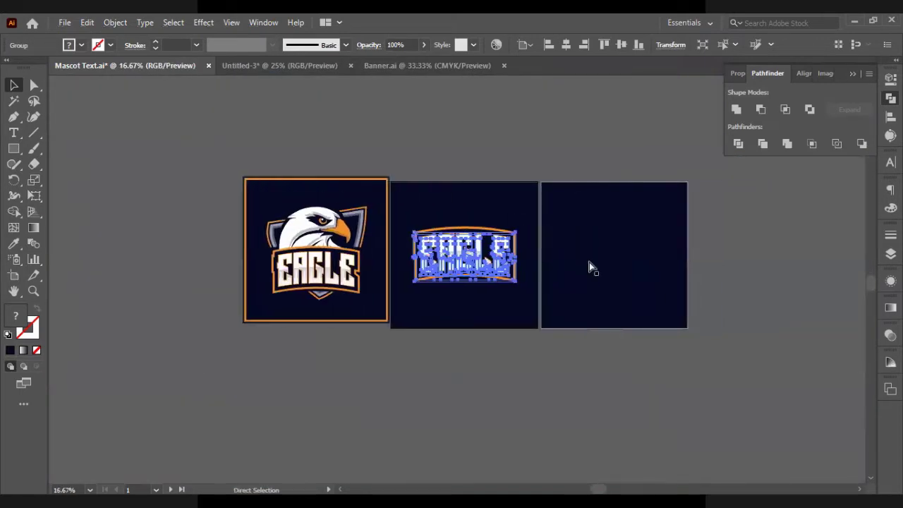
left_click(590, 265)
scroll(659, 261, "up", 2)
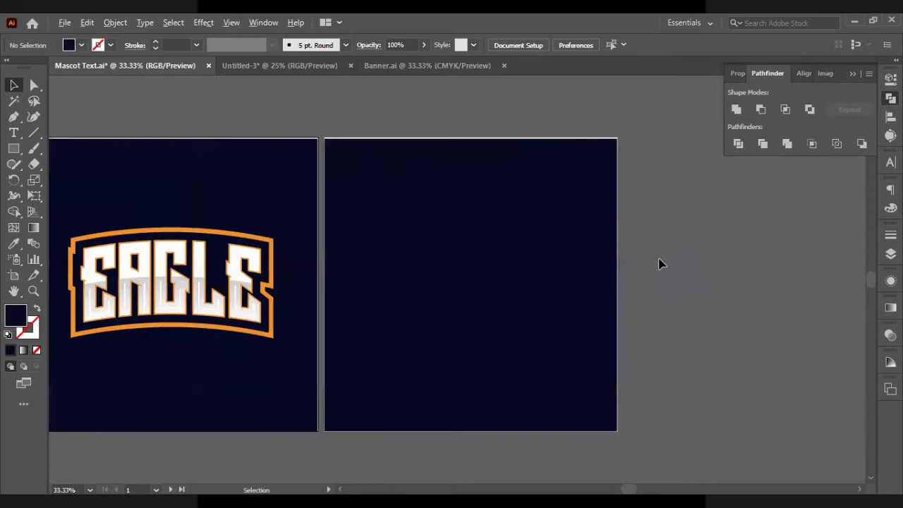
- Start a text line on the empty artboard set in Long Shot at 150 pt
left_click(13, 132)
left_click(396, 274)
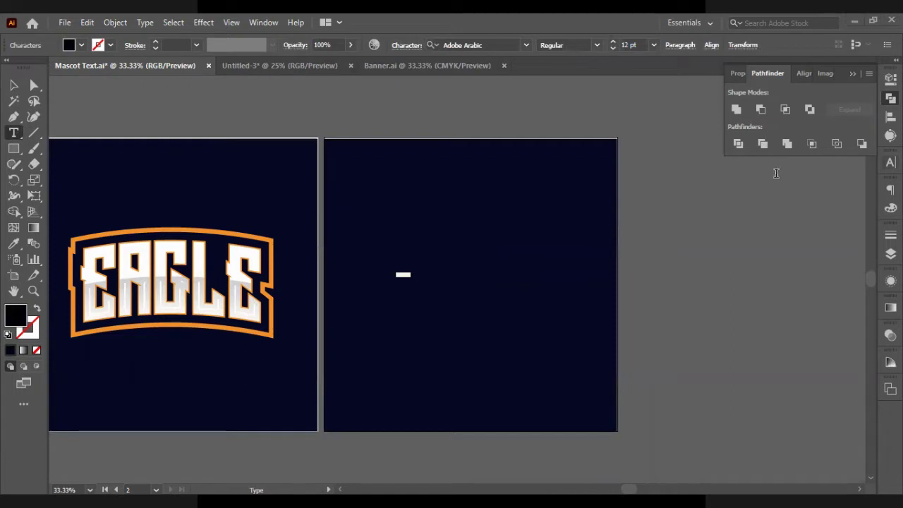
key("ctrl+t")
left_click(776, 176)
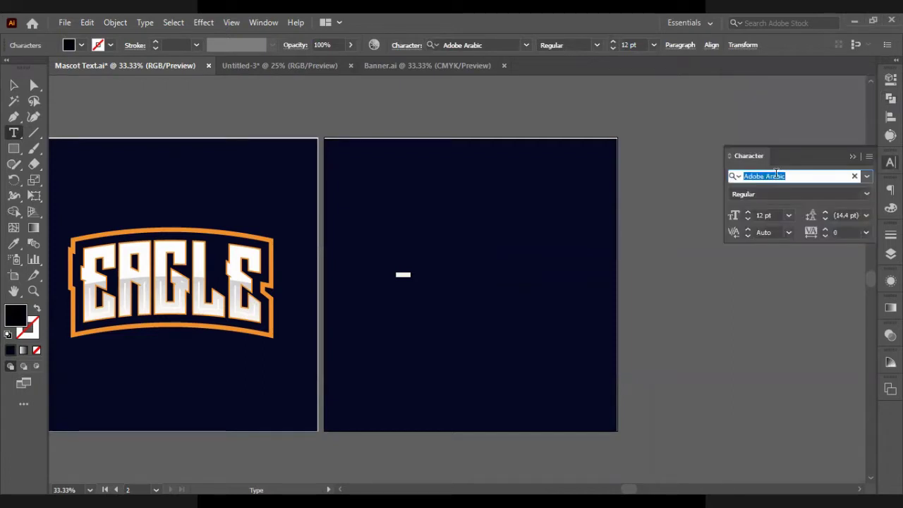
type("longshot")
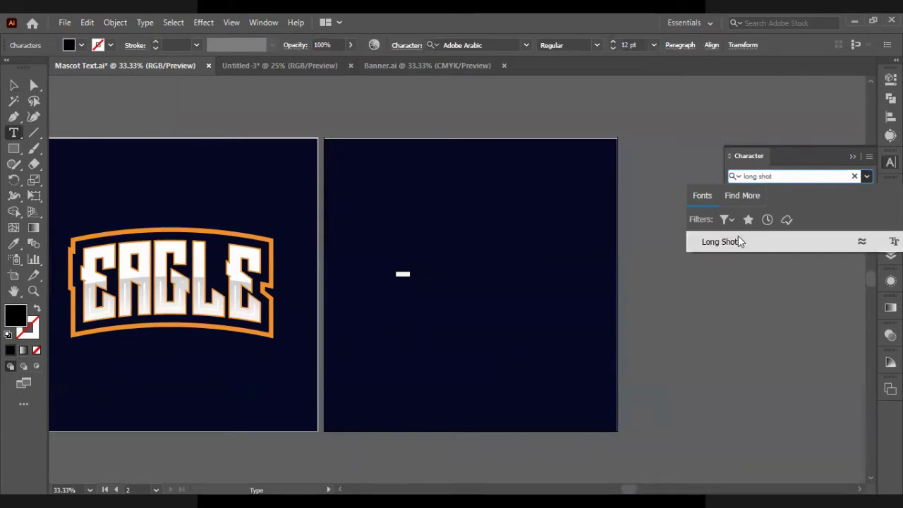
key("Return")
left_click(768, 217)
type("60")
key("Return")
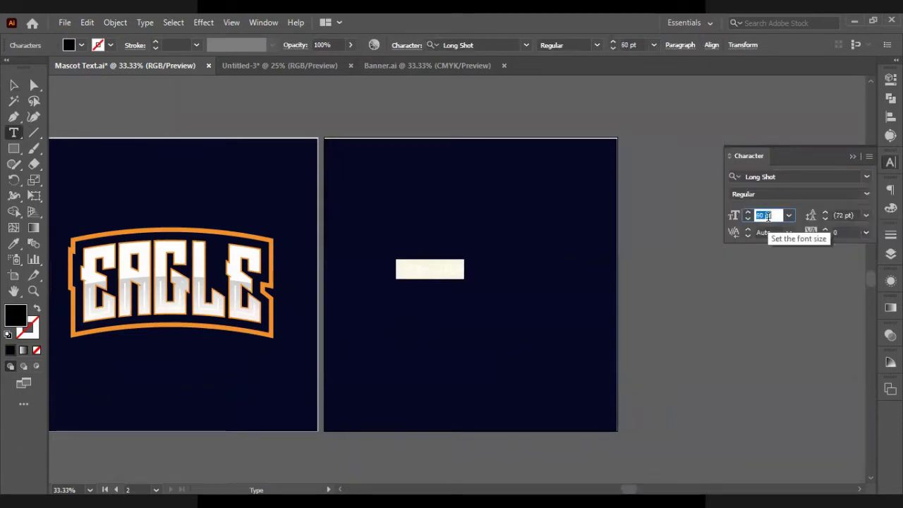
key("shift+Up")
key("shift+Up")
key("shift+Up")
key("shift+Up")
key("shift+Up")
key("shift+Up")
key("shift+Up")
key("shift+Up")
key("shift+Up")
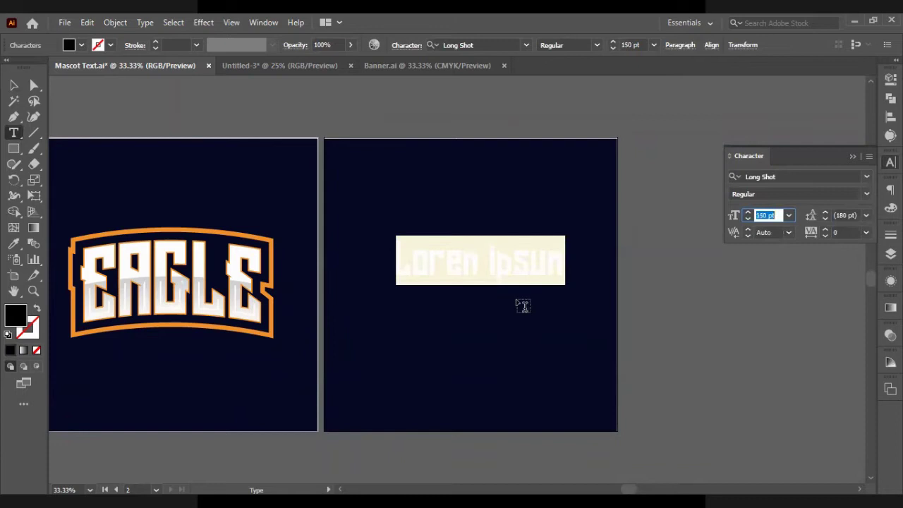
key("Escape")
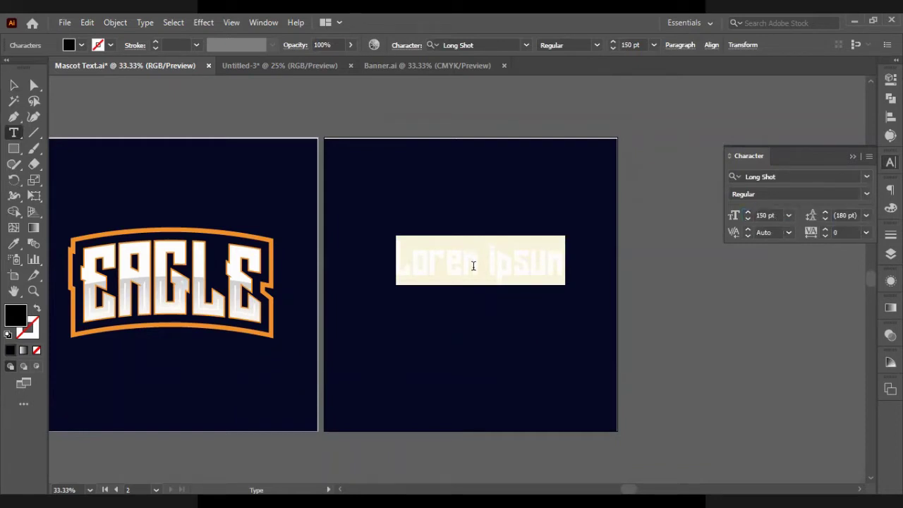
- Replace the placeholder Lorem ipsum text with EAGLE
key("BackSpace")
type("EA")
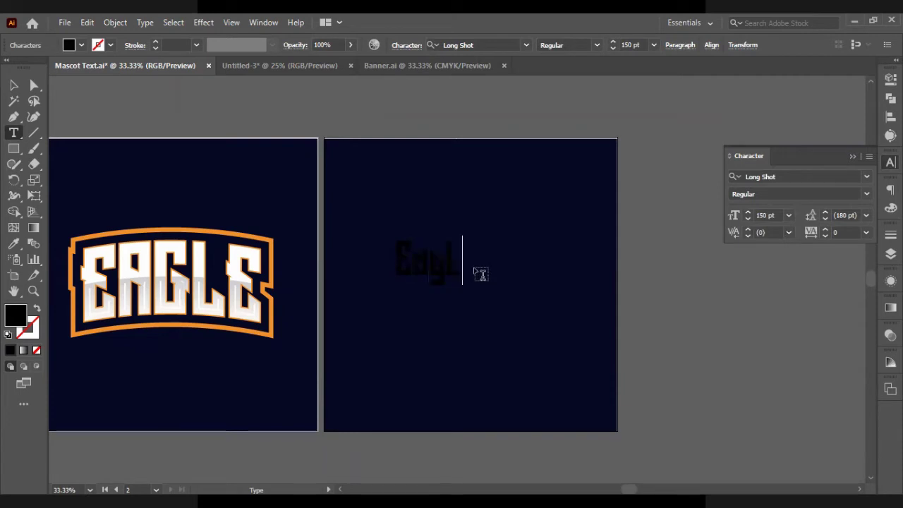
key("BackSpace")
key("BackSpace")
key("BackSpace")
type("AGLE")
- Resize EAGLE to 300 pt and convert it to outlines
left_click(13, 85)
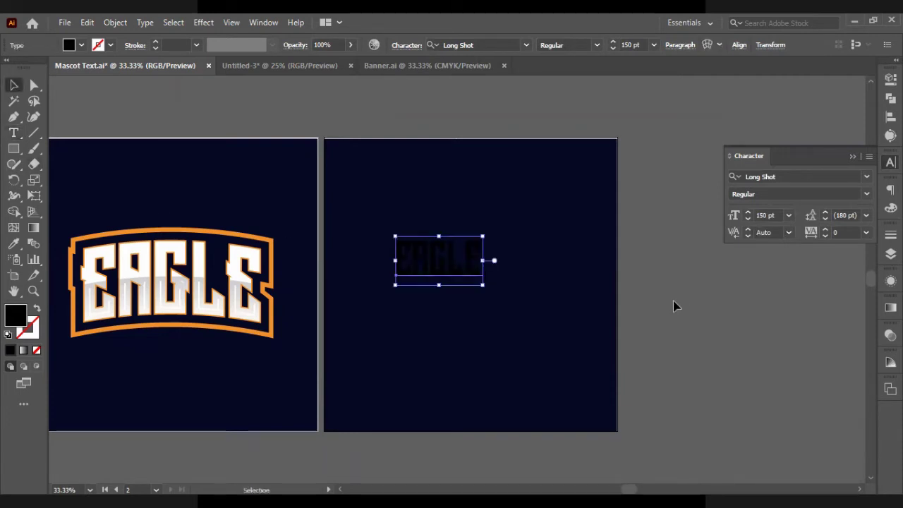
left_click(763, 209)
key("shift+Up")
key("shift+Up")
key("shift+Up")
key("shift+Up")
key("shift+Up")
key("shift+Up")
key("shift+Up")
key("shift+Up")
key("shift+Up")
key("shift+Up")
key("shift+Up")
key("shift+Up")
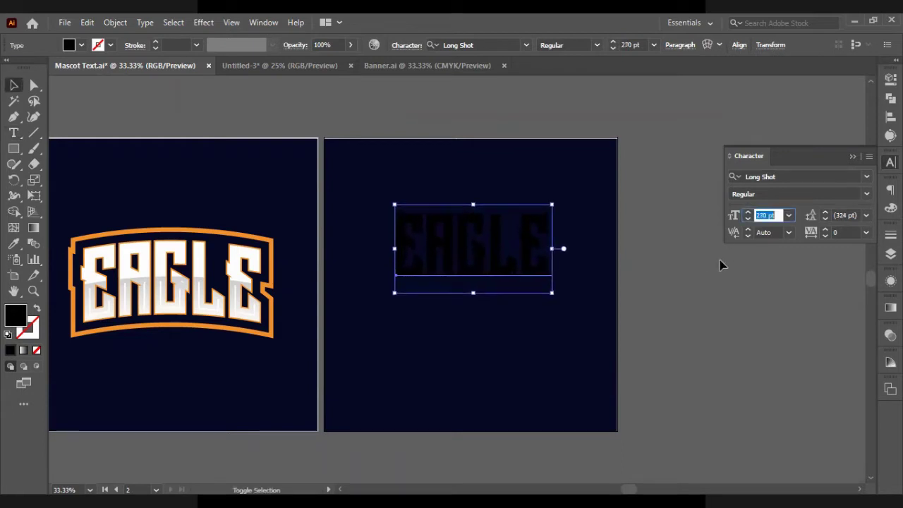
key("shift+Up")
key("shift+Up")
key("shift+Up")
key("shift+Up")
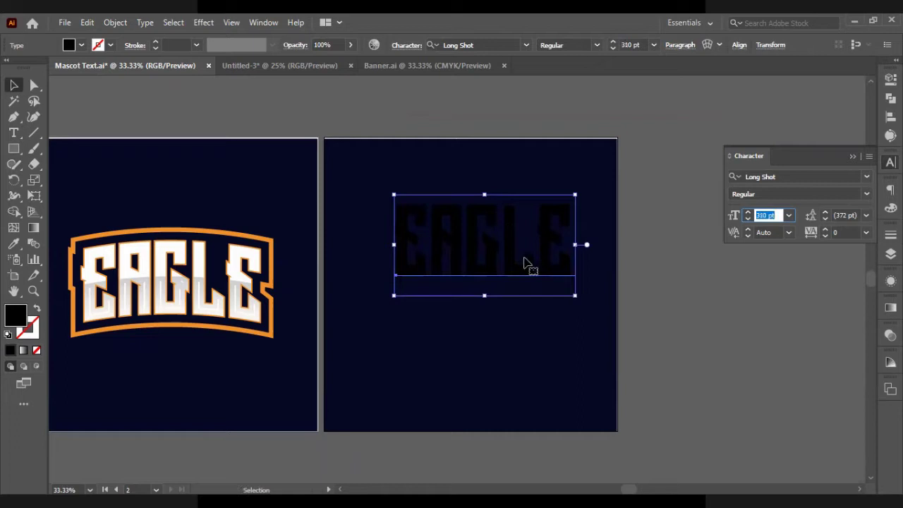
key("shift+Down")
key("ctrl+shift+o")
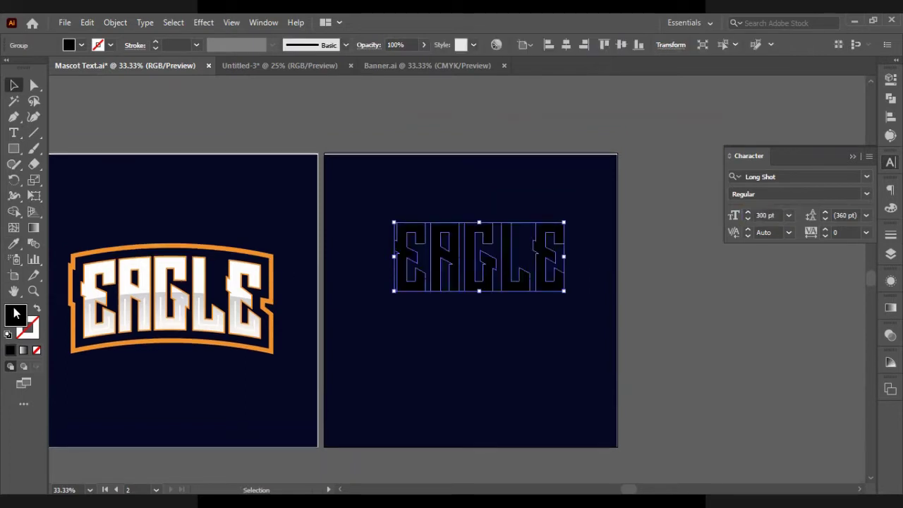
- Fill the outlined EAGLE letters with white #FFFFFF
double_click(15, 315)
left_click(400, 206)
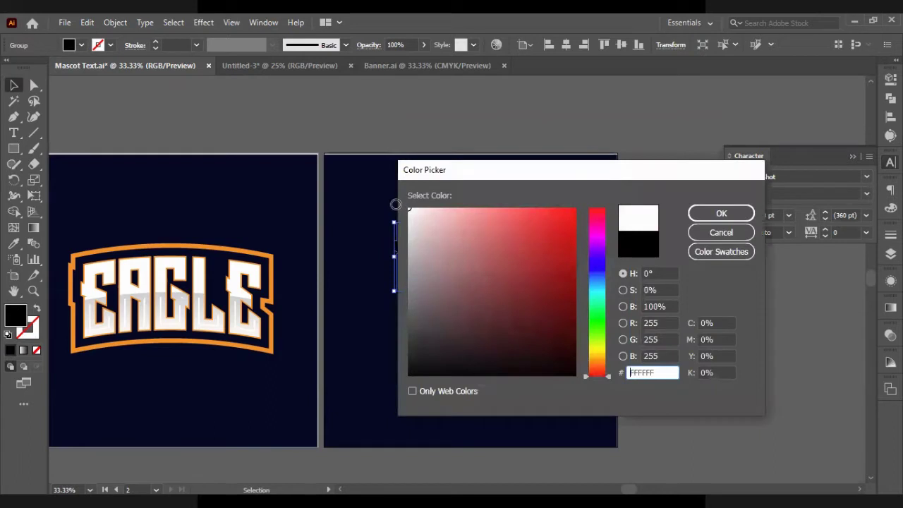
left_click(721, 214)
key("ctrl+equal")
key("ctrl+equal")
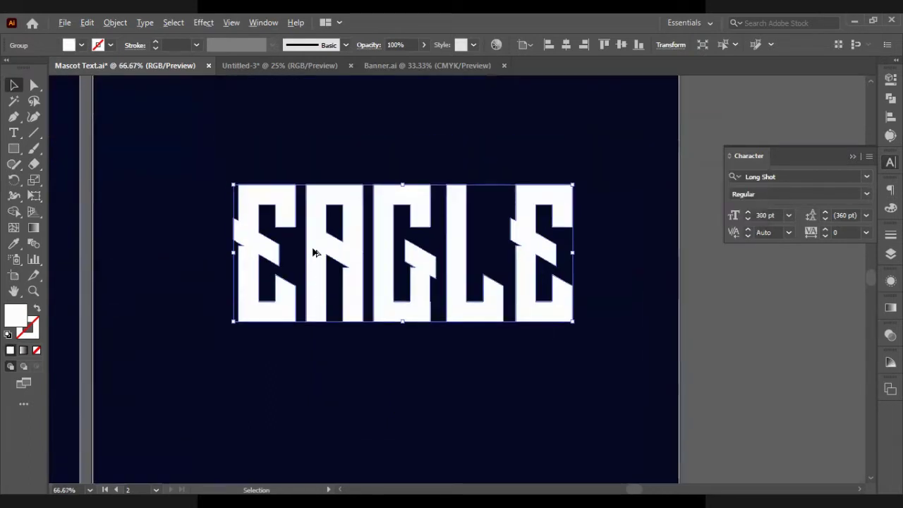
key("ctrl+minus")
- Offset the EAGLE letter paths by 10 px and fill the offset with the navy background colour
left_click(117, 24)
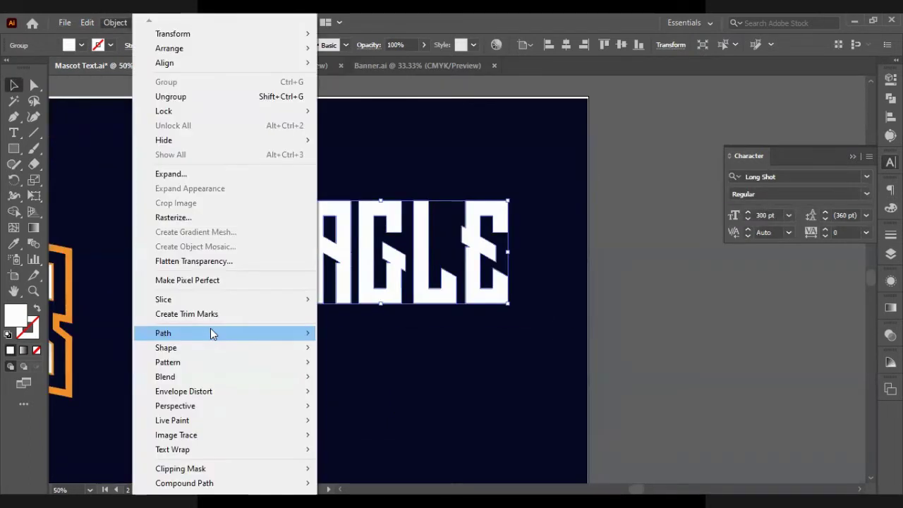
mouse_move(213, 333)
left_click(368, 379)
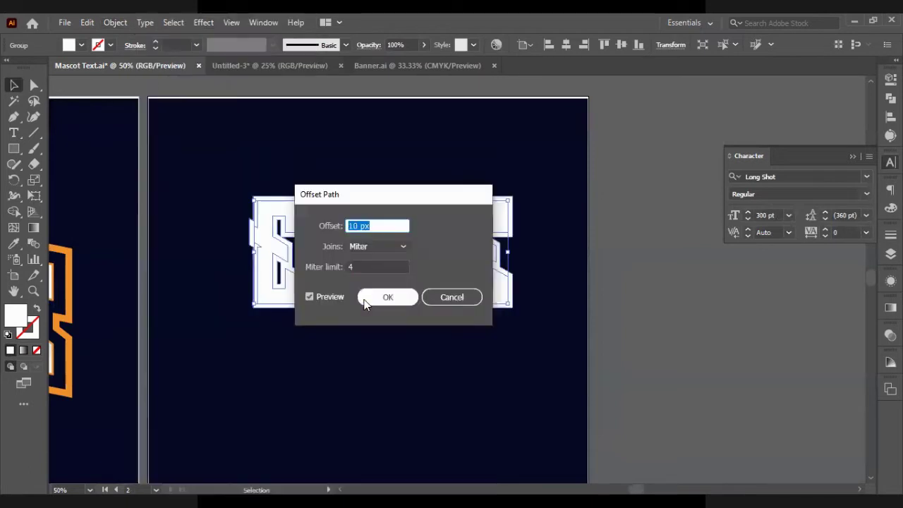
left_click(387, 297)
key("i")
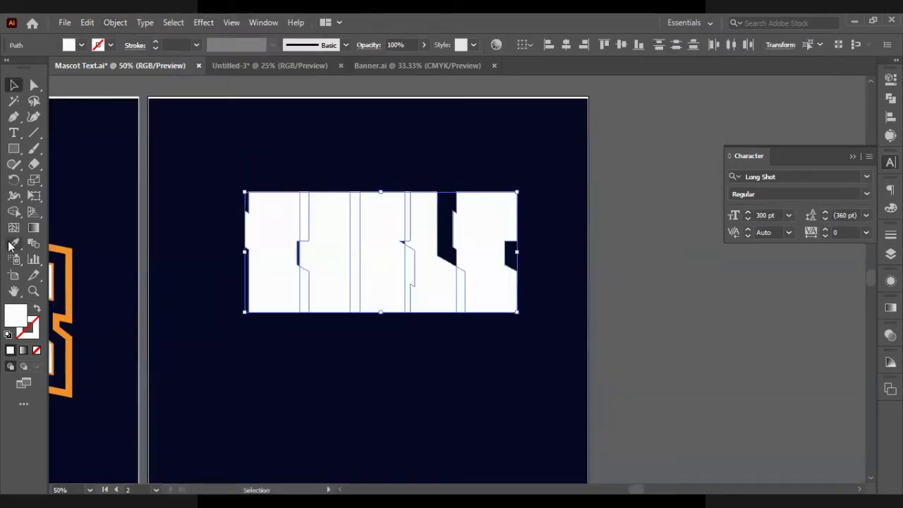
left_click(176, 157)
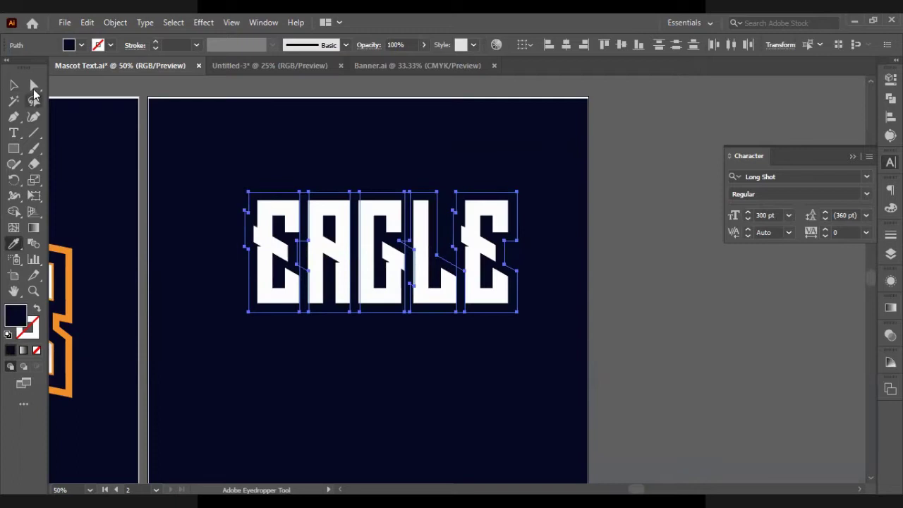
- Align the navy background rectangle to the top of the artboard
left_click(15, 86)
left_click(640, 206)
left_click(474, 235)
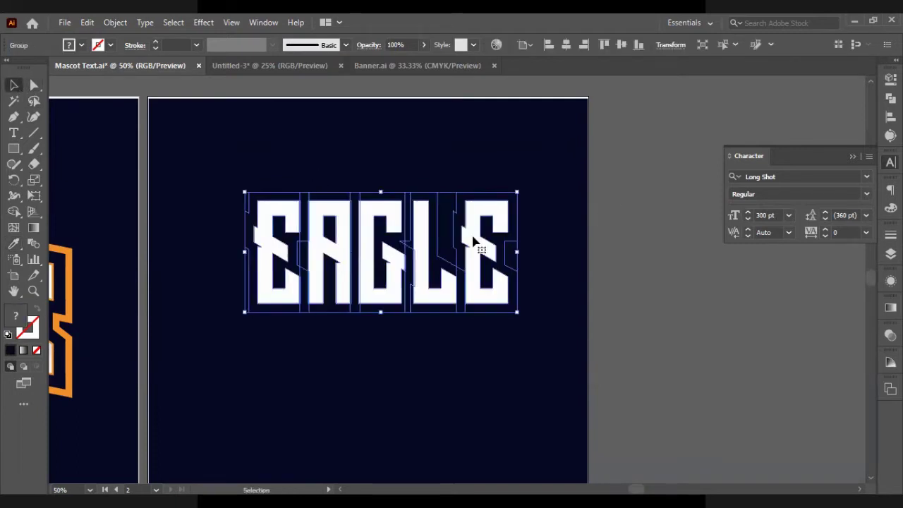
left_click(619, 279)
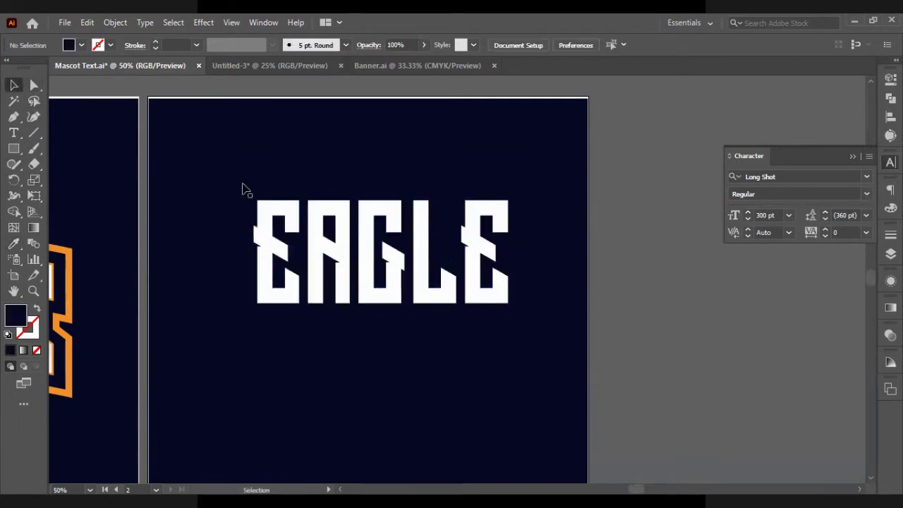
left_click(233, 164)
left_click(891, 116)
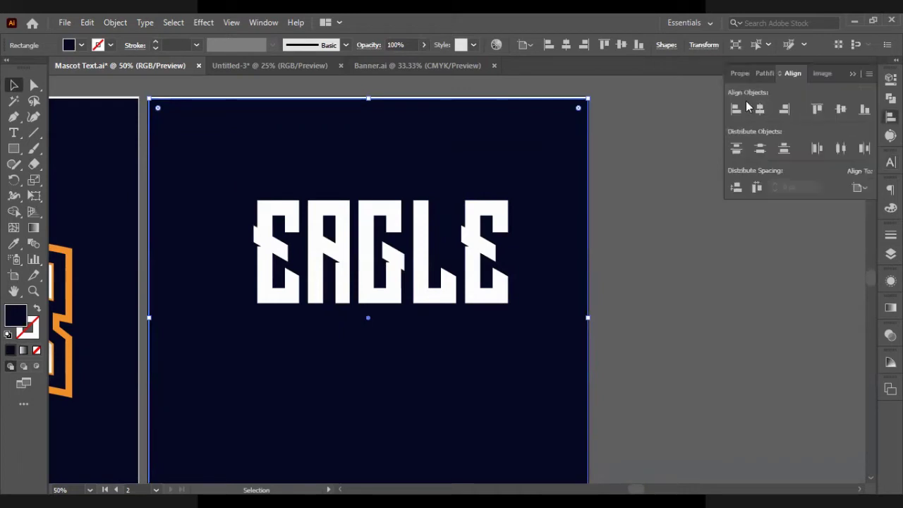
left_click(822, 113)
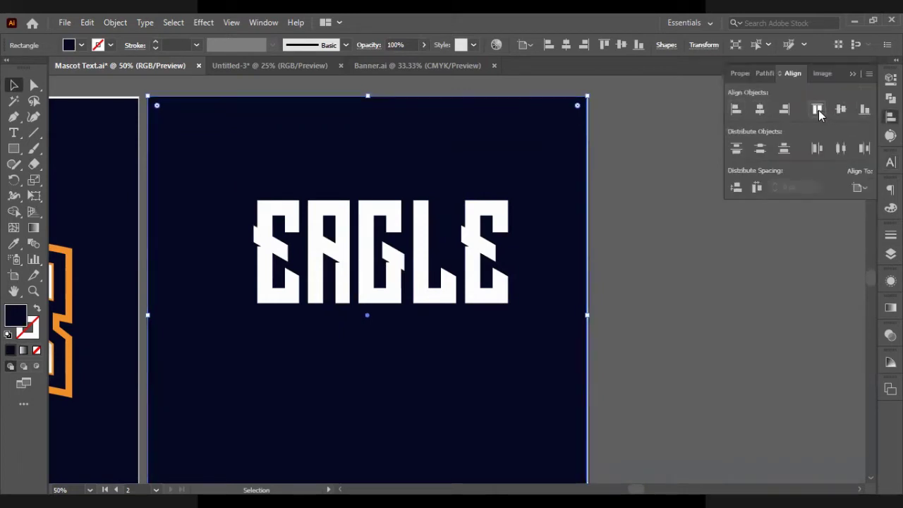
- Select the first and last E letters, then the navy background rectangle
left_click(649, 298)
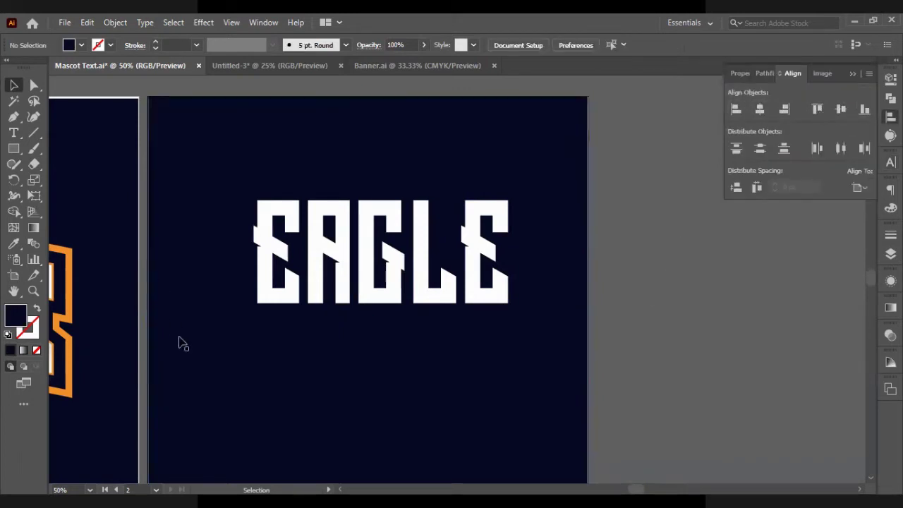
scroll(318, 240, "up", 1)
left_click(296, 263)
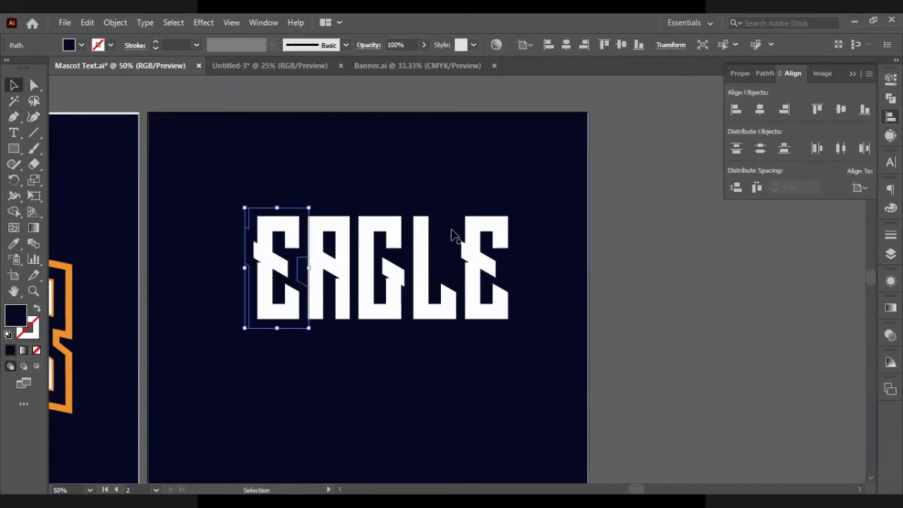
left_click(454, 234)
left_click(362, 171)
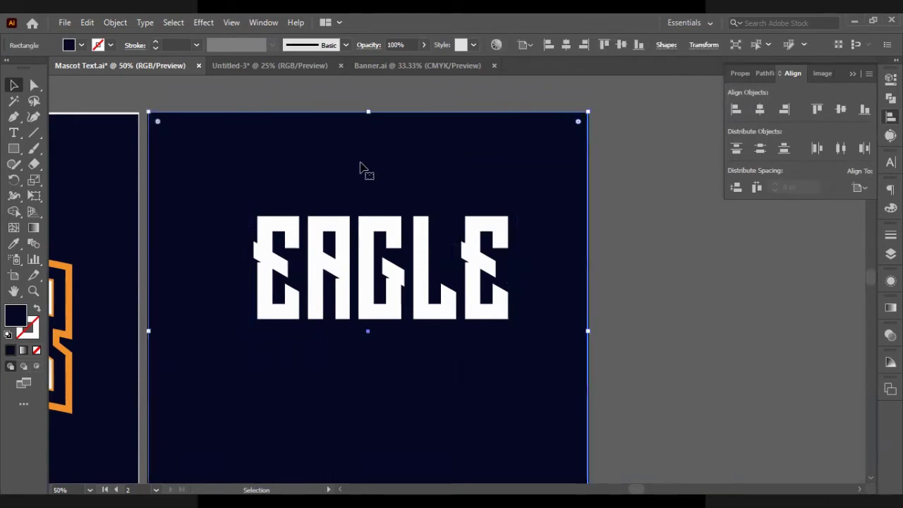
- Move the navy background rectangle off the artboard to the right
left_click_drag(189, 179, 702, 236)
left_click(419, 168)
scroll(421, 175, "up", 2)
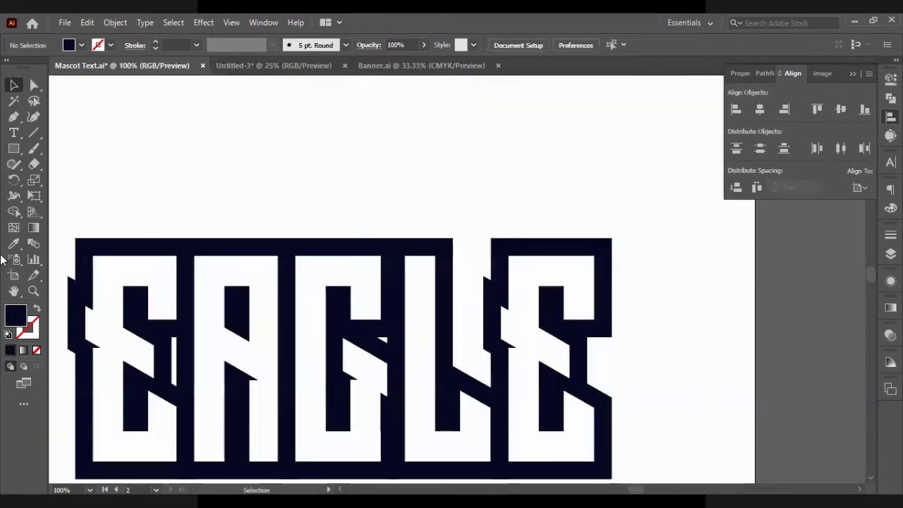
- Start a pen polygon at the top edge near L and trace down beside the L
left_click(14, 118)
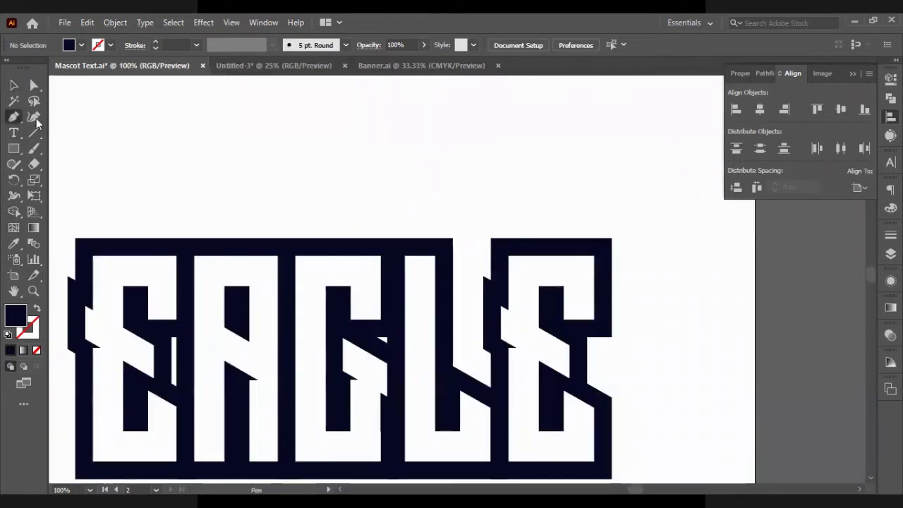
left_click(451, 238)
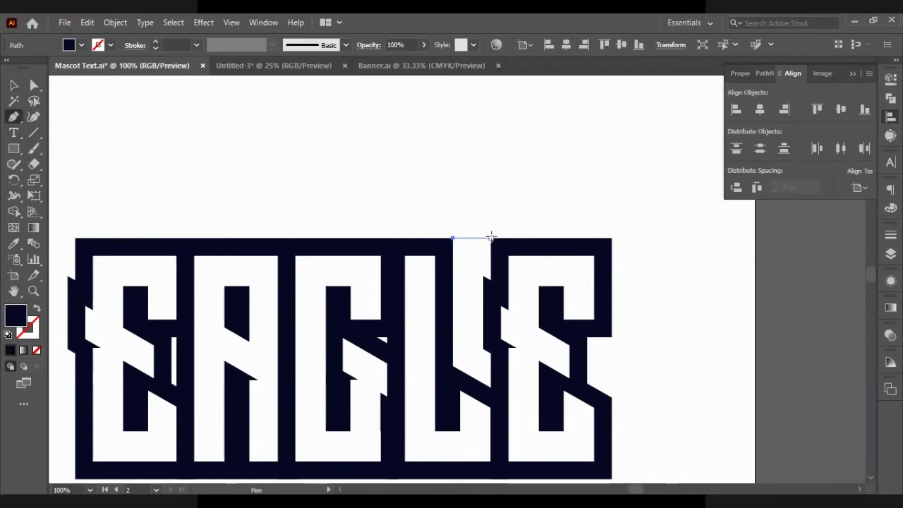
left_click(492, 238)
left_click(500, 285)
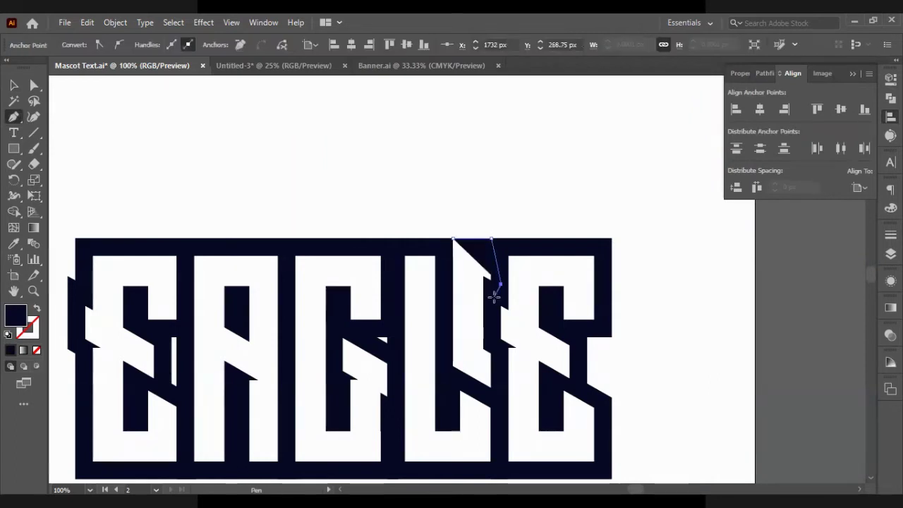
left_click(493, 298)
left_click(497, 368)
left_click(496, 396)
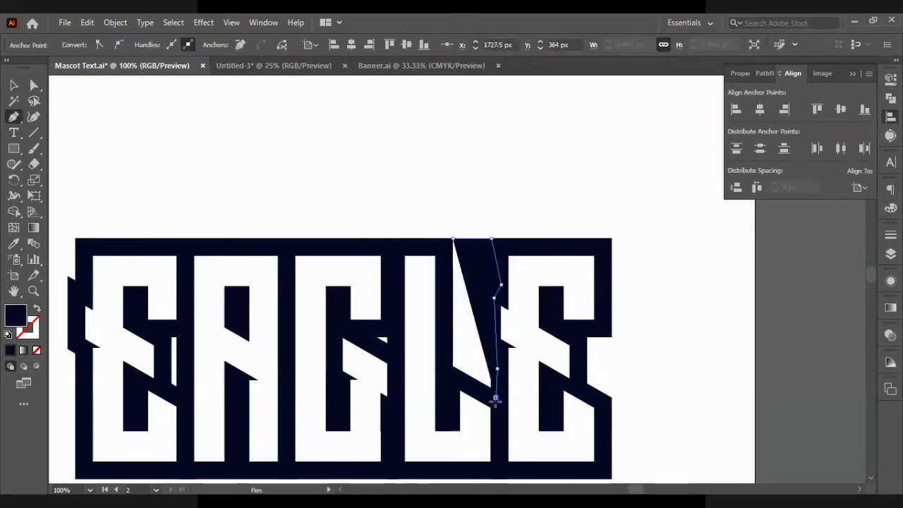
left_click(449, 381)
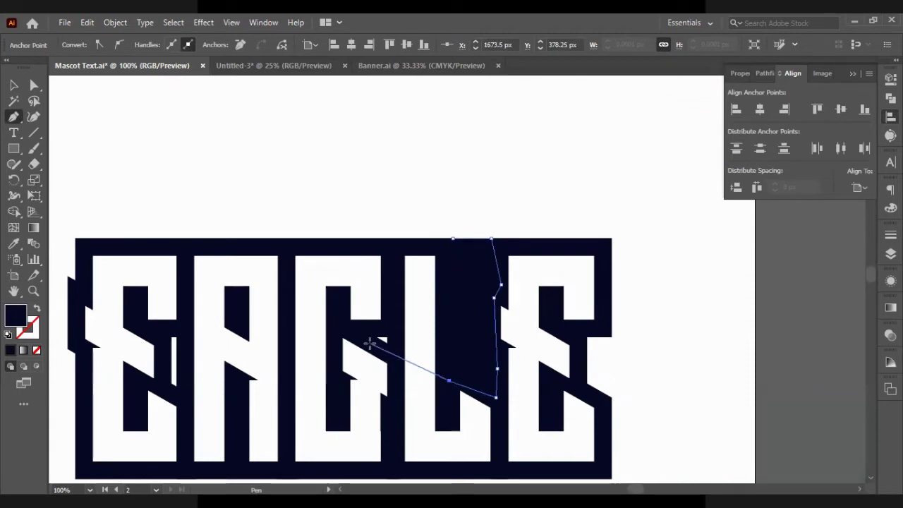
- Continue the polygon under G and A, up beside the first E, and back along the top
left_click(369, 345)
left_click(240, 402)
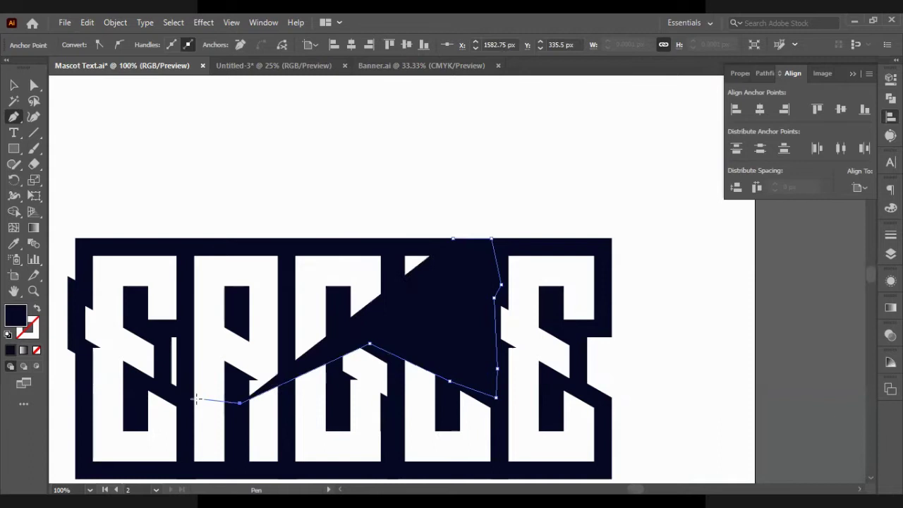
left_click(165, 391)
left_click(157, 372)
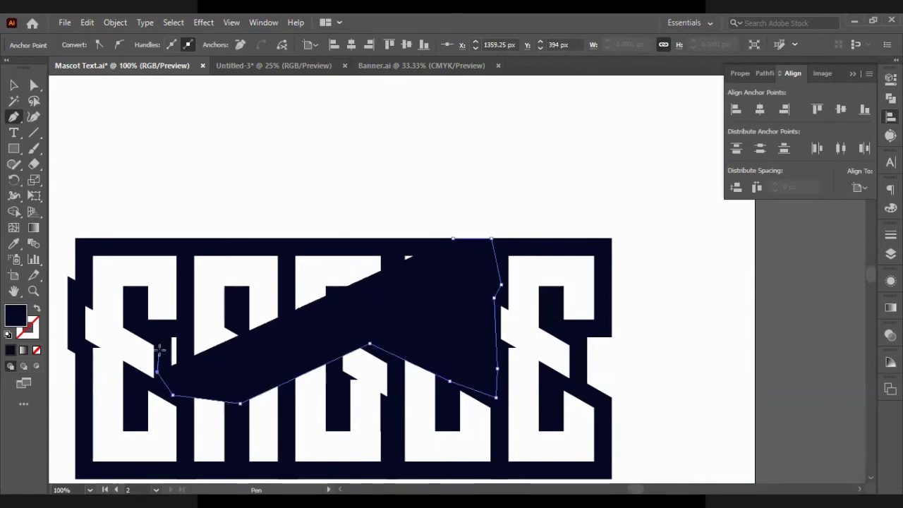
left_click(164, 331)
left_click(199, 263)
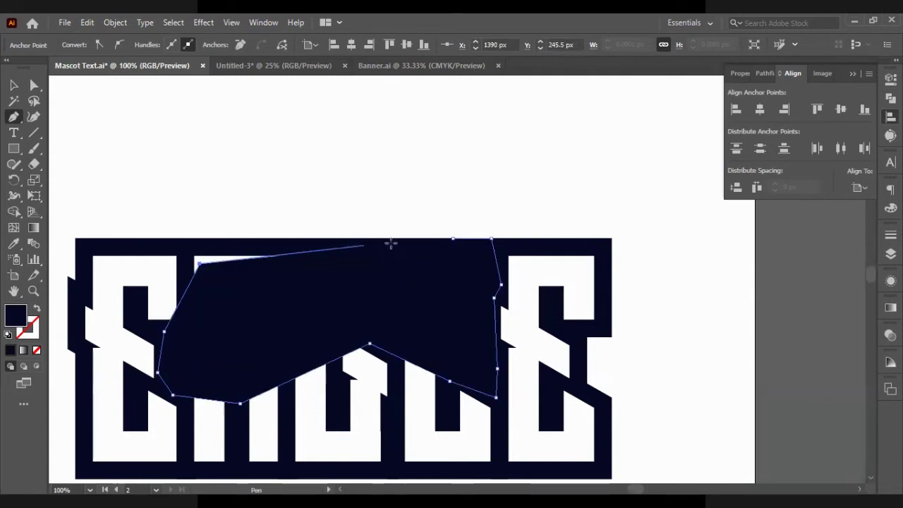
left_click(399, 242)
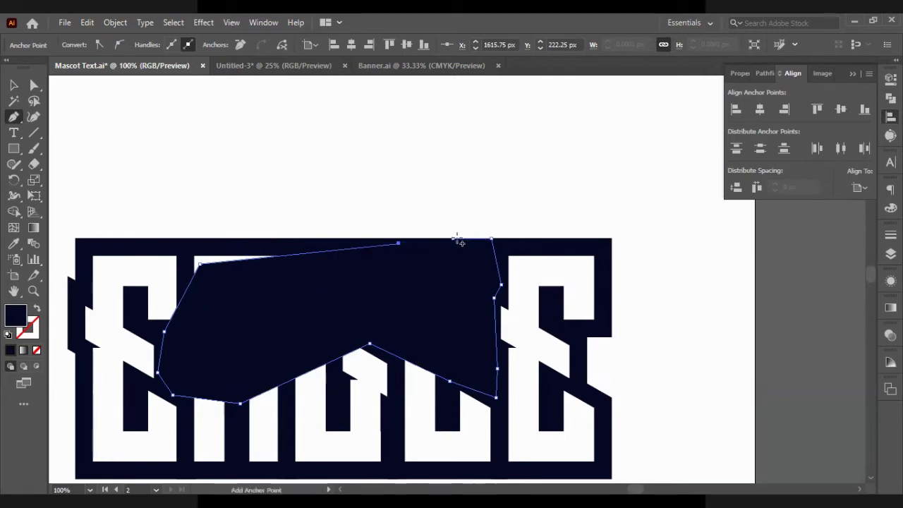
left_click(453, 239)
- Try a Pathfinder Unite on the selected shapes, then undo it and clear the selection
key("v")
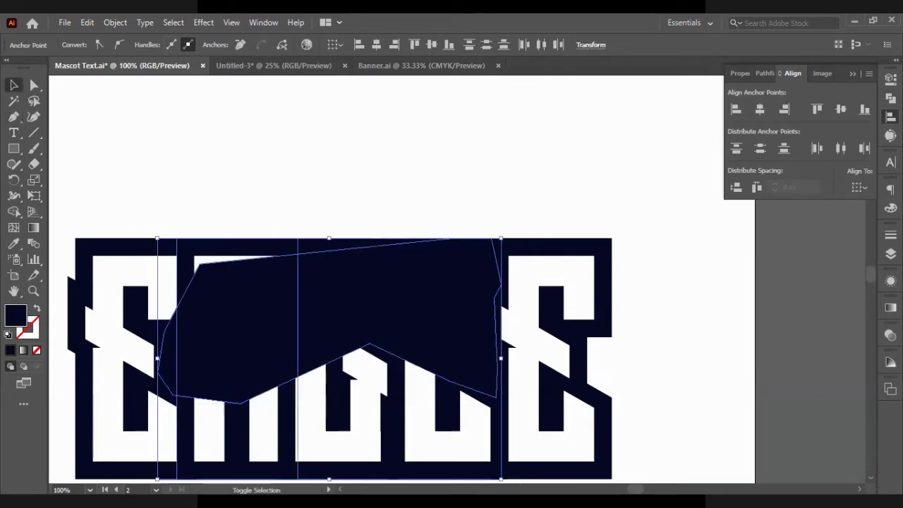
left_click(766, 73)
left_click(737, 109)
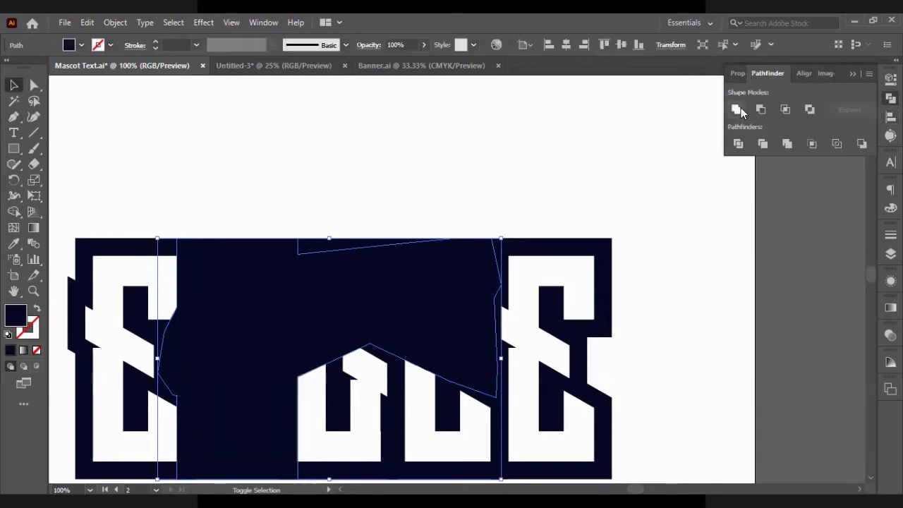
key("ctrl+z")
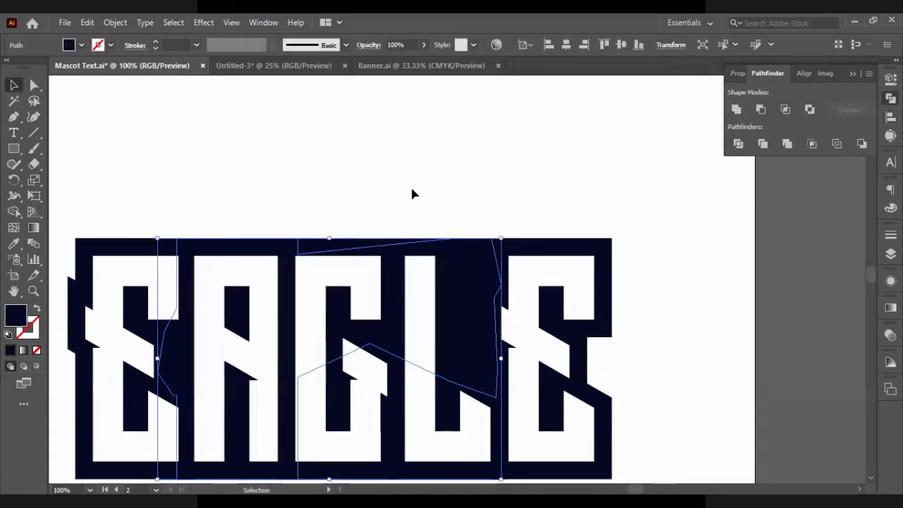
left_click(410, 190)
scroll(428, 227, "right", 1)
scroll(428, 227, "right", 2)
scroll(423, 243, "down", 3)
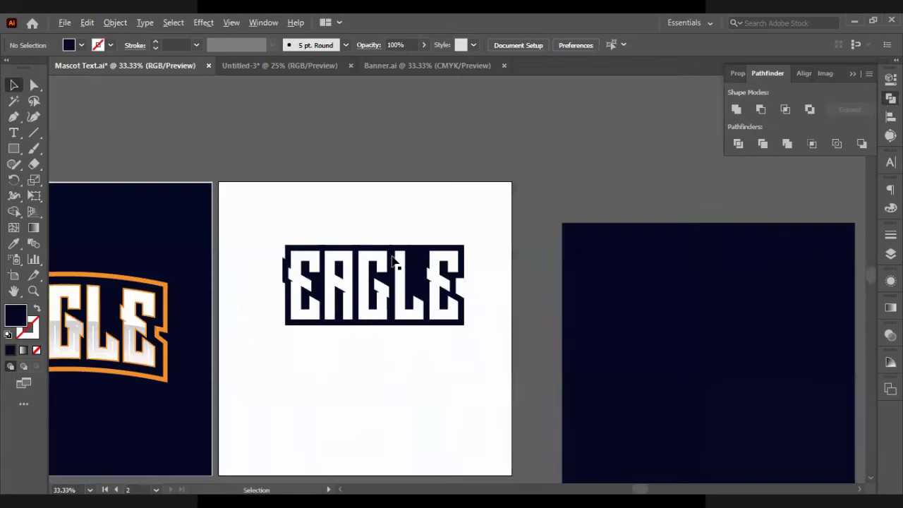
scroll(395, 256, "left", 3)
scroll(378, 254, "left", 1)
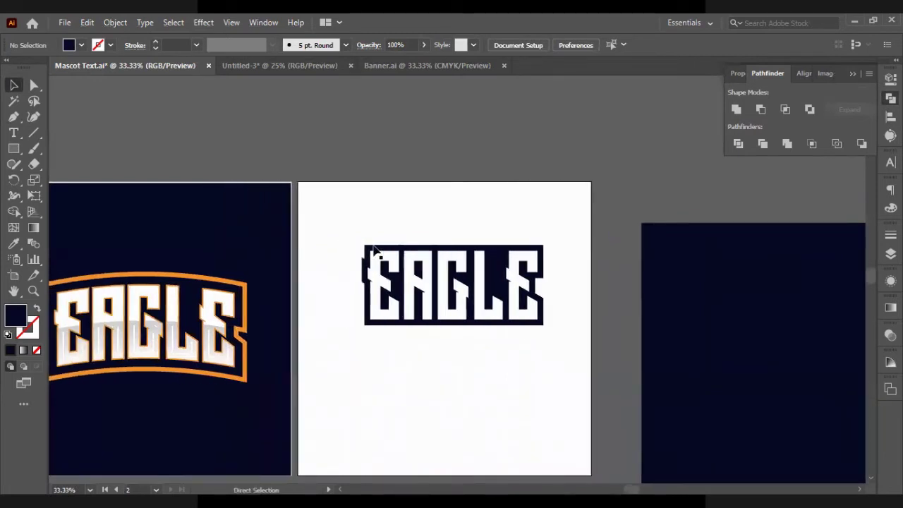
- Select the E and the rest of EAGLE and unite them, restoring the dark backing
left_click(376, 250)
left_click_drag(374, 214, 522, 256)
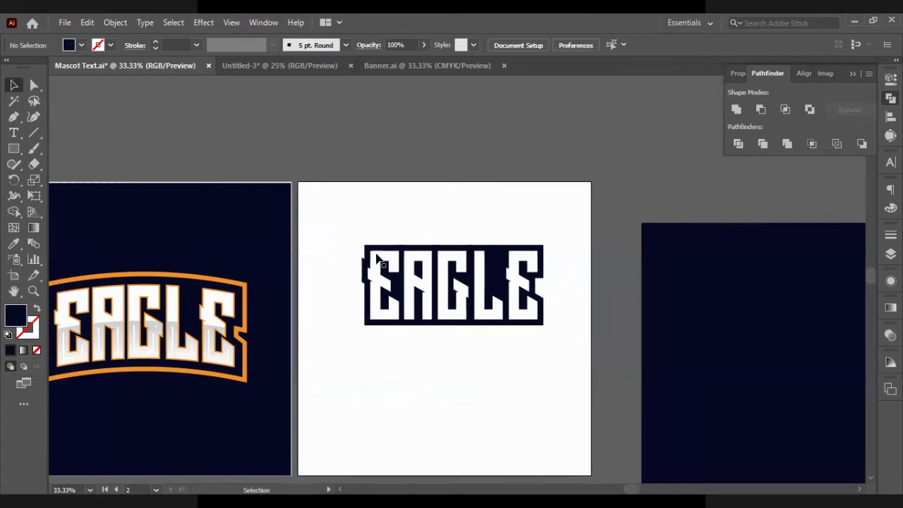
left_click(381, 252)
left_click(499, 262, "shift")
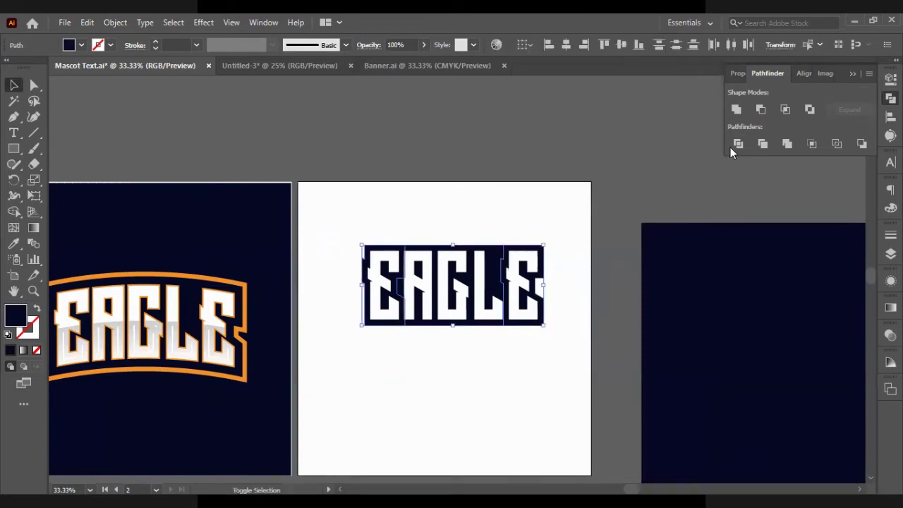
left_click(736, 109)
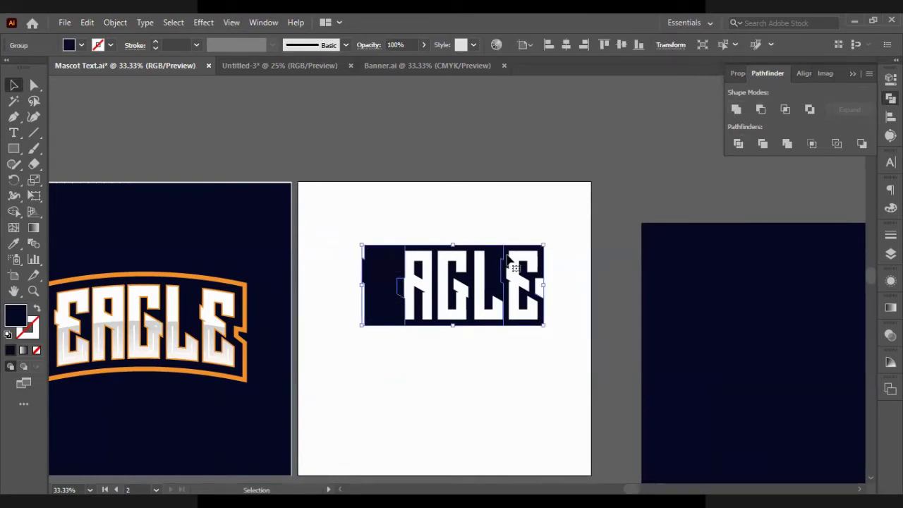
key("ctrl+z")
key("ctrl+z")
key("ctrl+z")
key("ctrl+z")
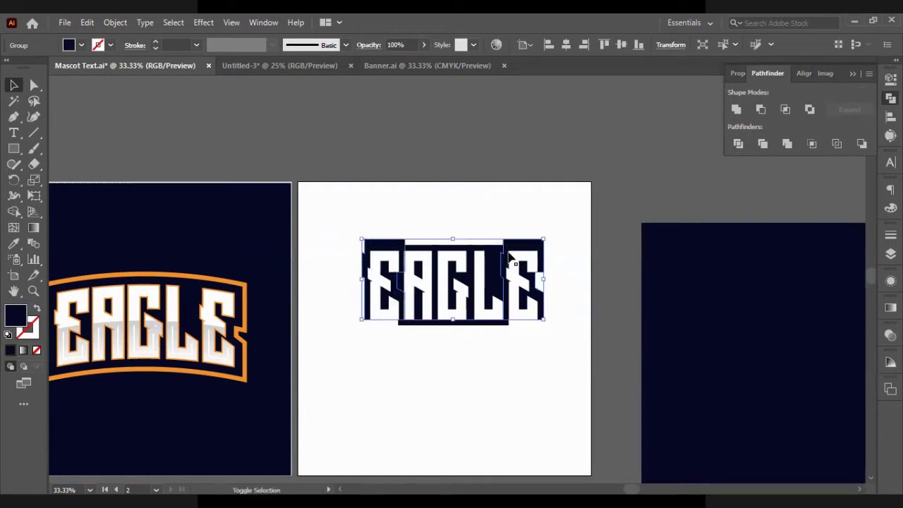
key("ctrl+z")
key("ctrl+z")
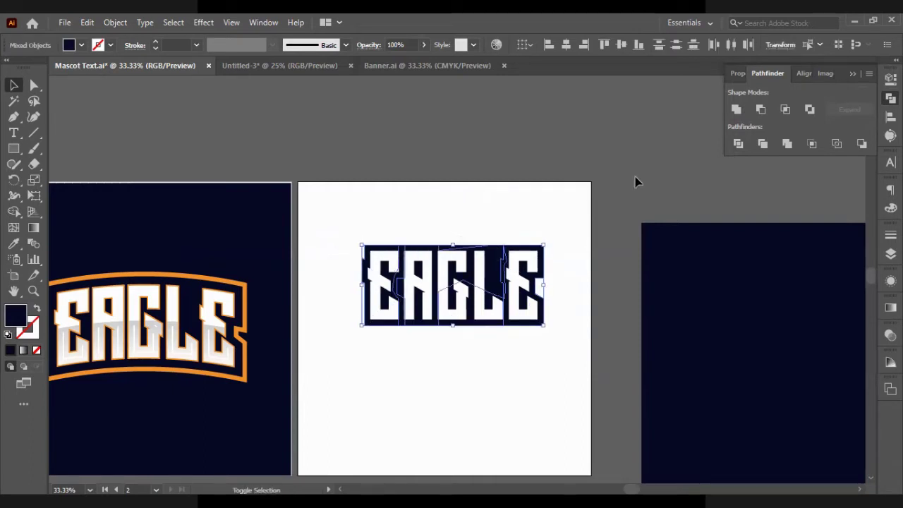
left_click(737, 111)
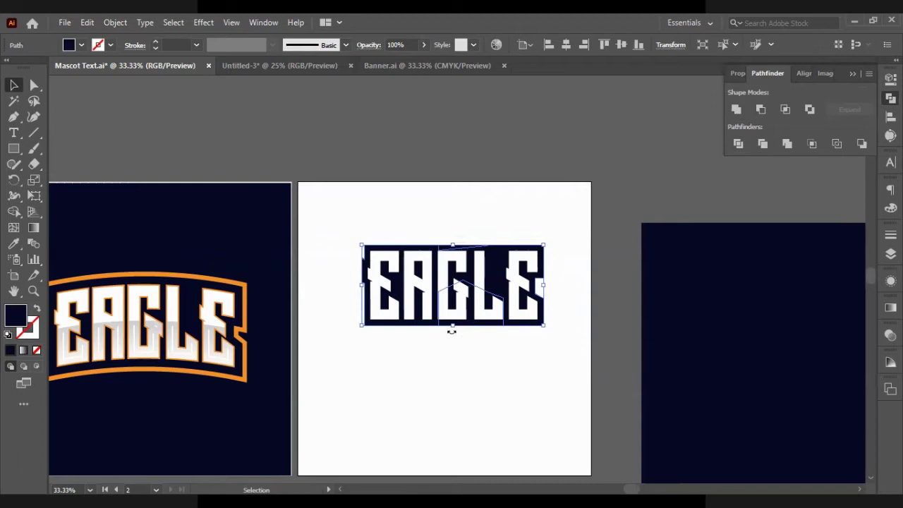
- Marquee-select all the lettering shapes and unite them into one backing
scroll(464, 353, "down", 3)
scroll(484, 215, "up", 2)
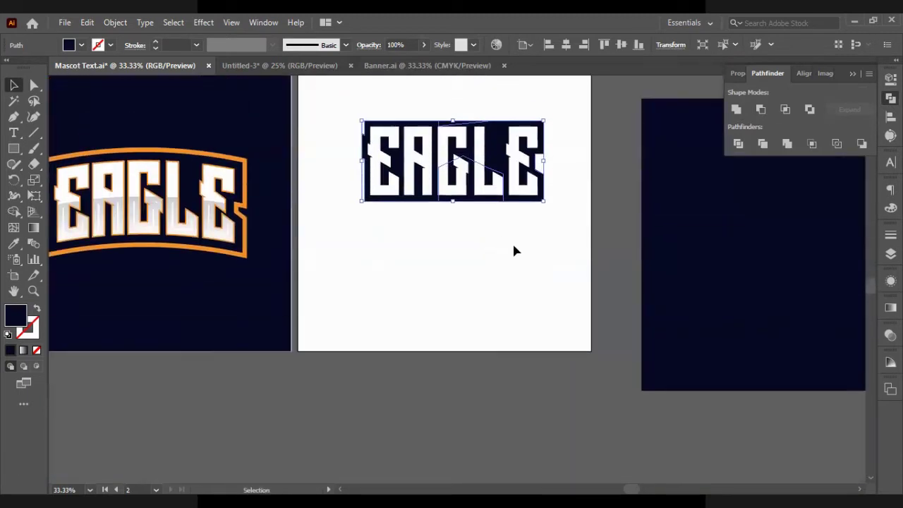
left_click(513, 246)
scroll(554, 228, "up", 3)
left_click_drag(552, 191, 166, 127)
left_click(734, 110)
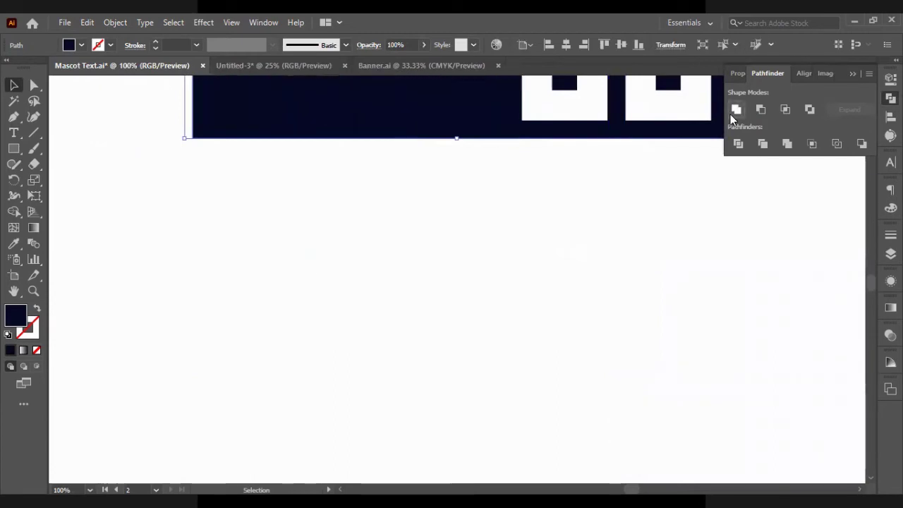
scroll(520, 137, "down", 3)
scroll(524, 127, "up", 2)
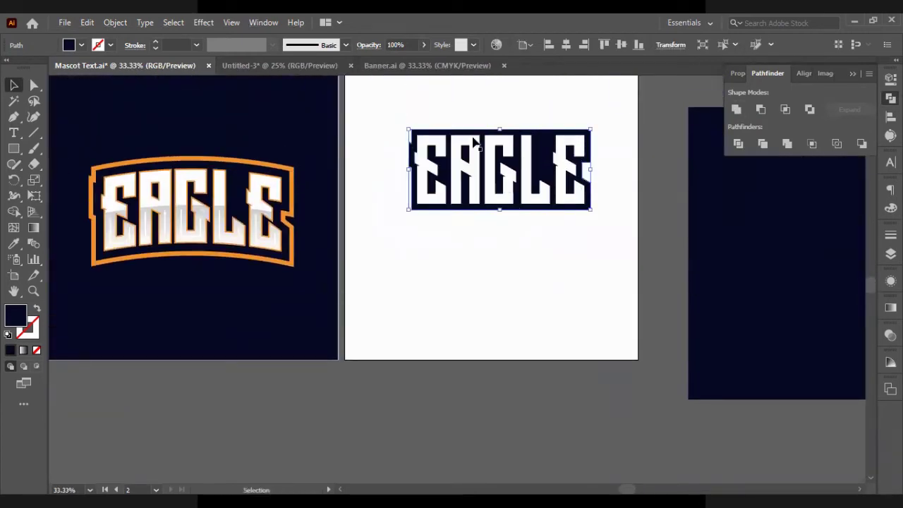
scroll(395, 139, "up", 2)
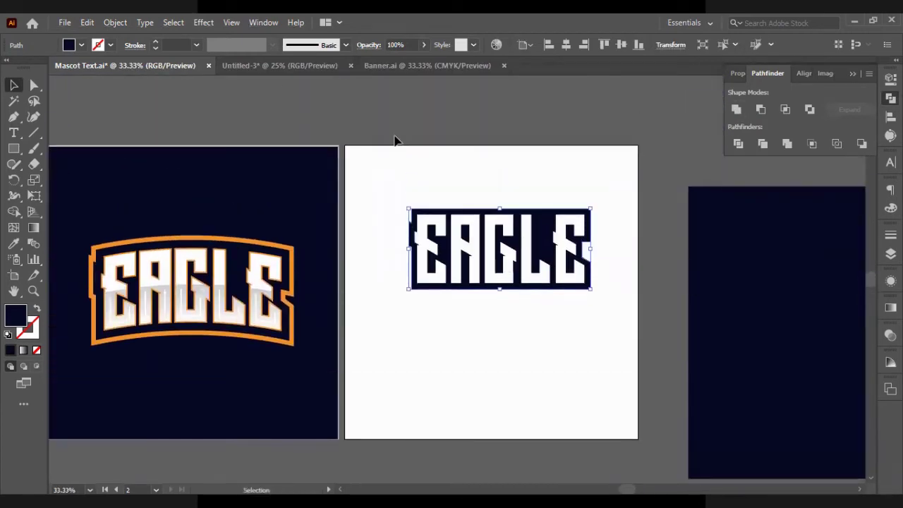
- Offset the EAGLE backing path outward by 15 px
left_click(111, 24)
mouse_move(202, 335)
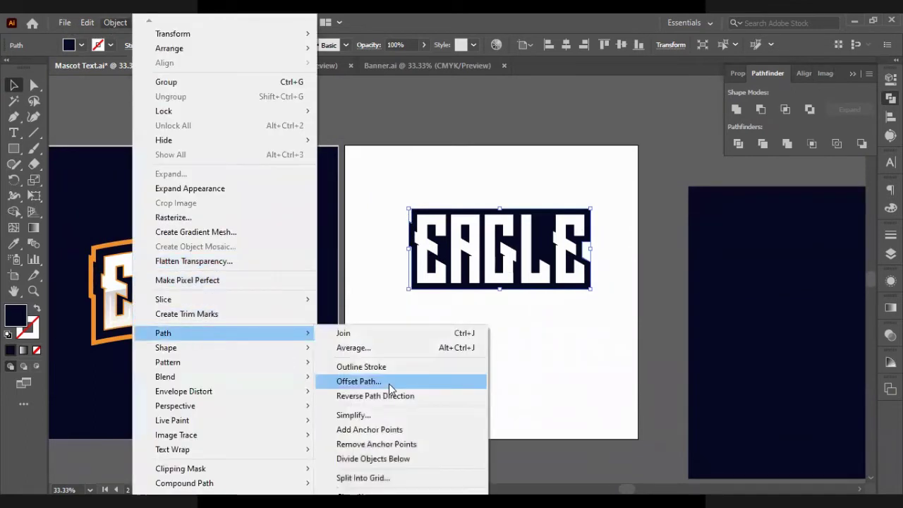
left_click(423, 381)
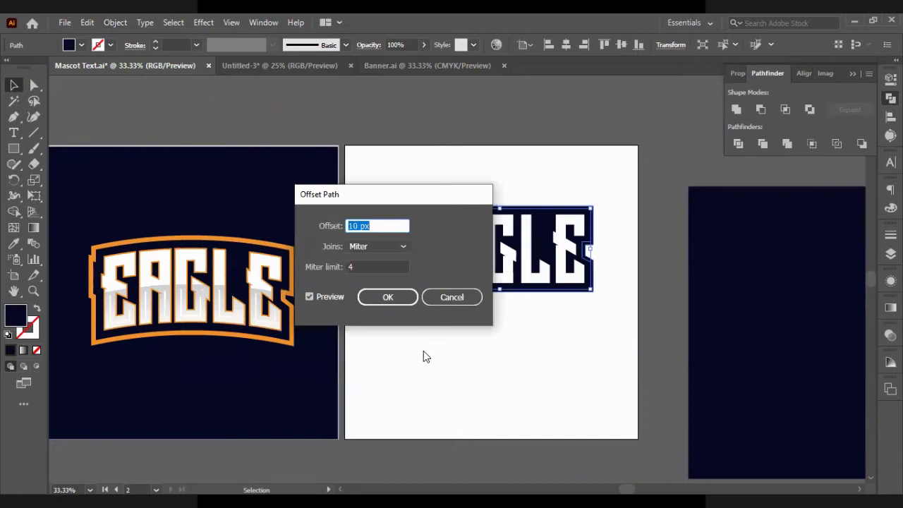
key("Up")
key("Up")
key("Up")
key("Up")
key("Up")
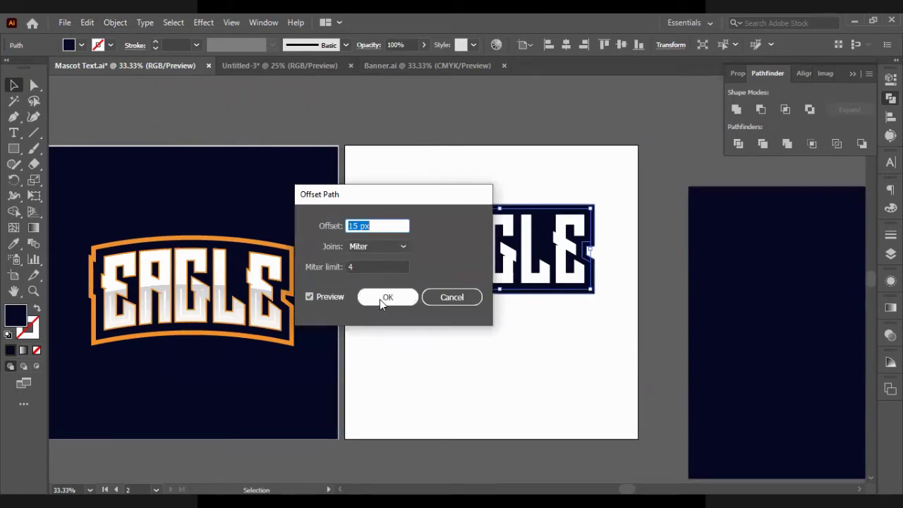
left_click(380, 299)
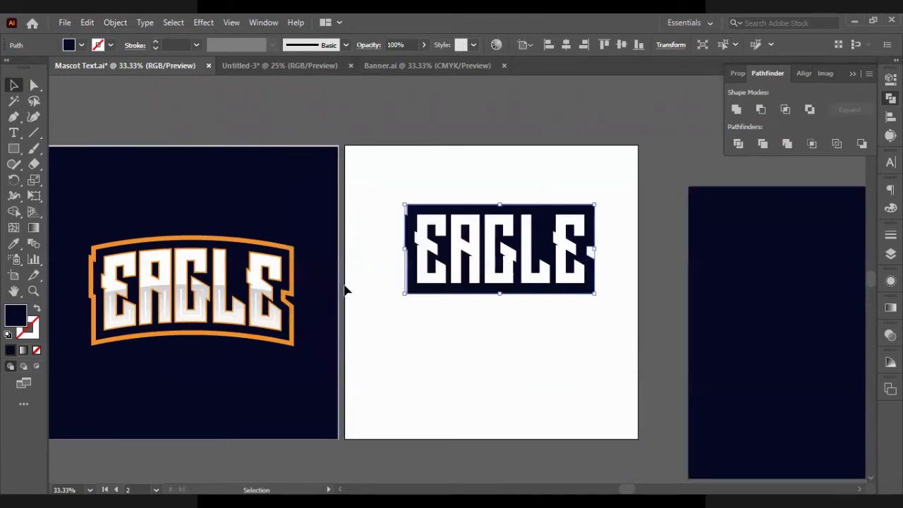
- Clear the fill of the new 15 px outer shape
left_click(13, 244)
scroll(106, 250, "up", 2)
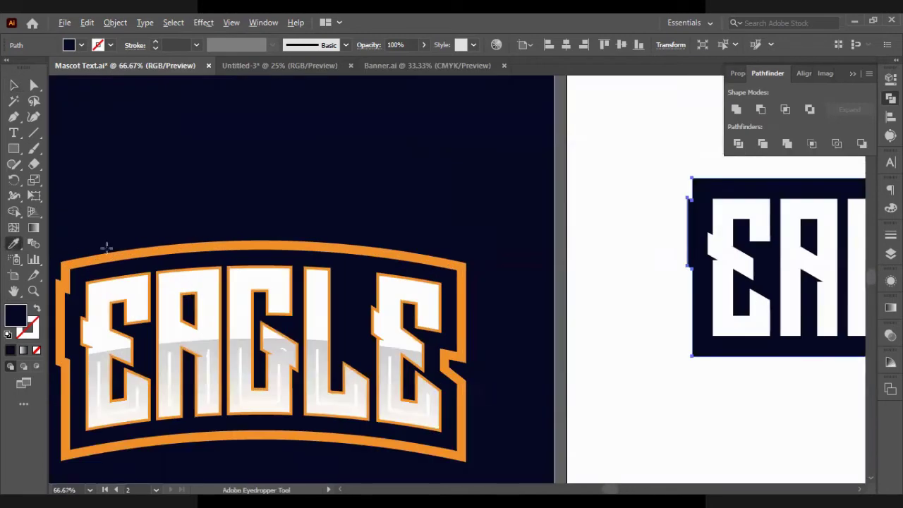
left_click(106, 262)
scroll(105, 262, "down", 2)
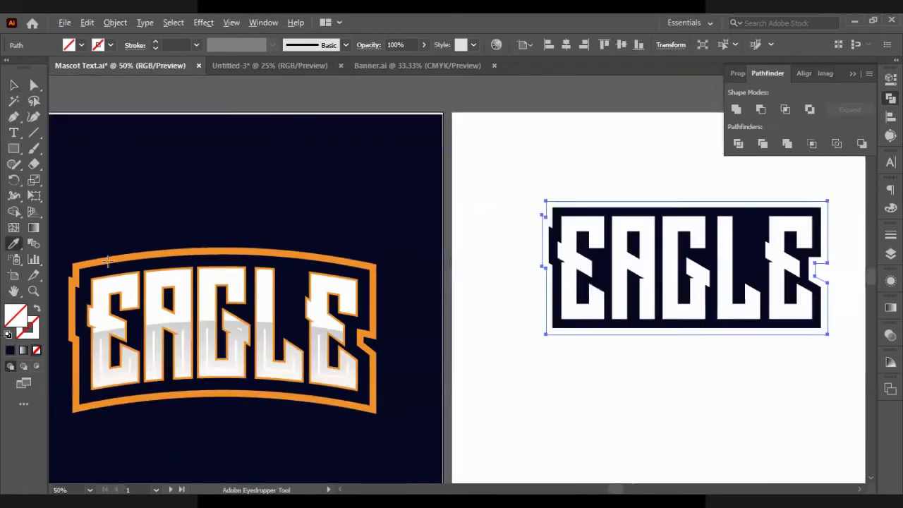
- Undo the arch on the sample EAGLE logo
key("v")
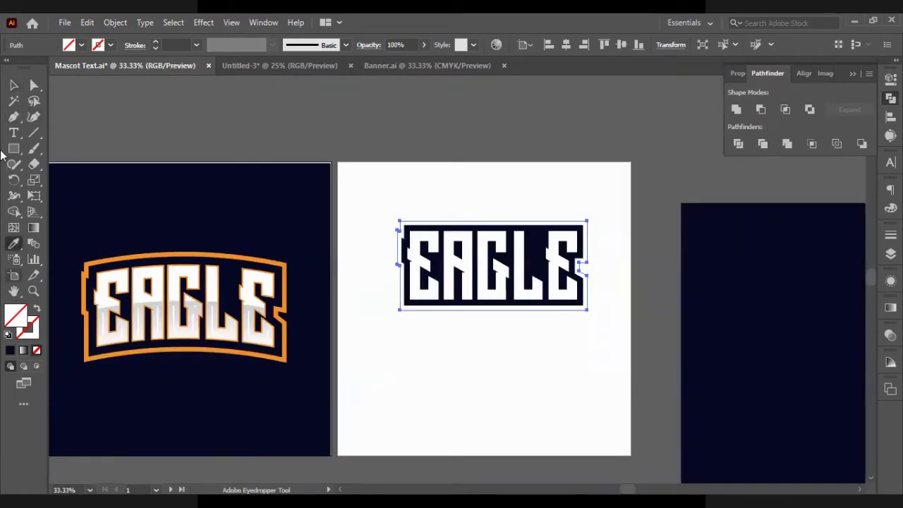
left_click(265, 255)
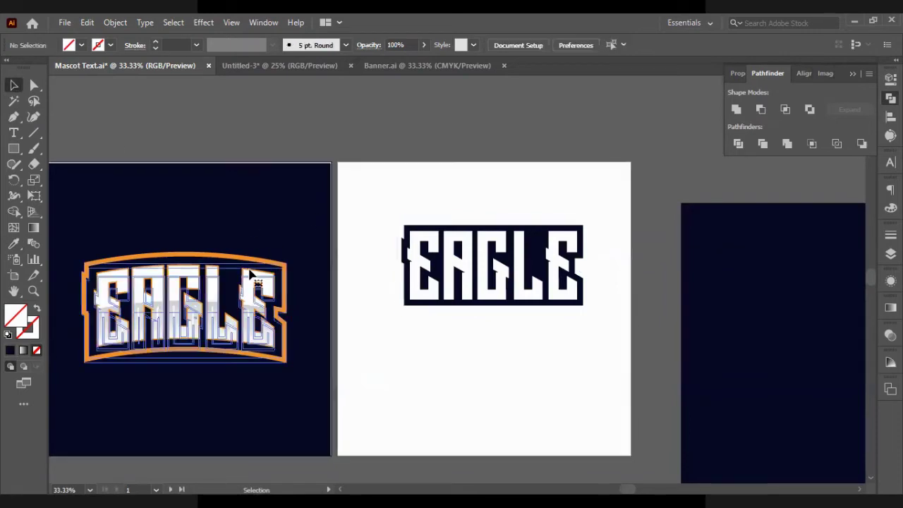
key("ctrl+z")
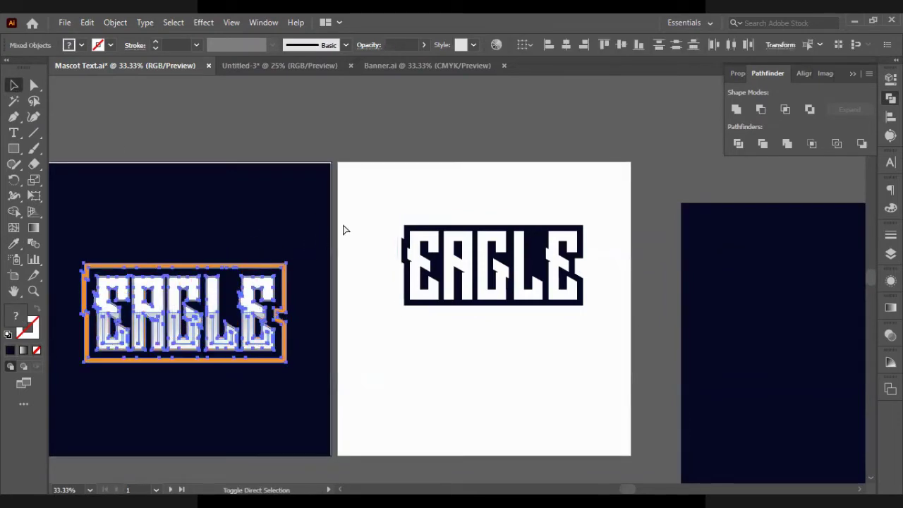
left_click(354, 220)
scroll(294, 289, "up", 2)
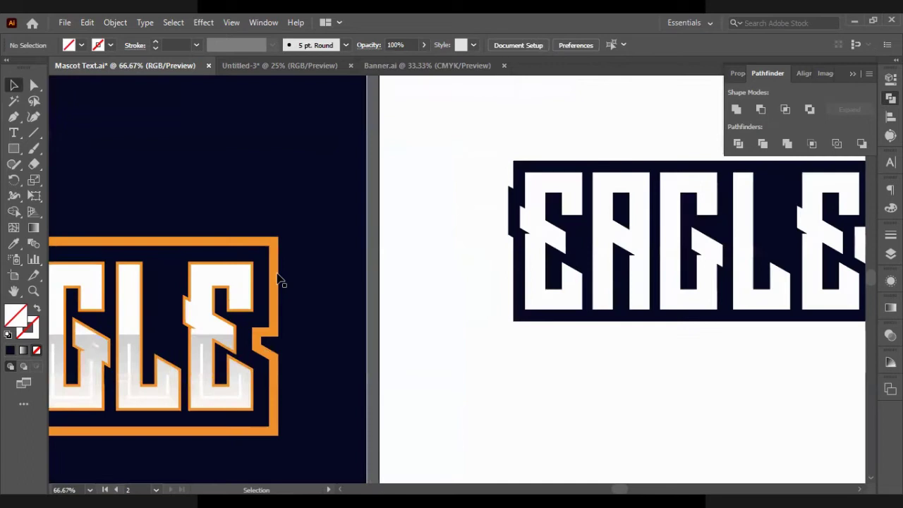
- Fill the outer EAGLE shape with orange sampled from the sample logo's border
left_click(281, 281)
left_click(506, 188)
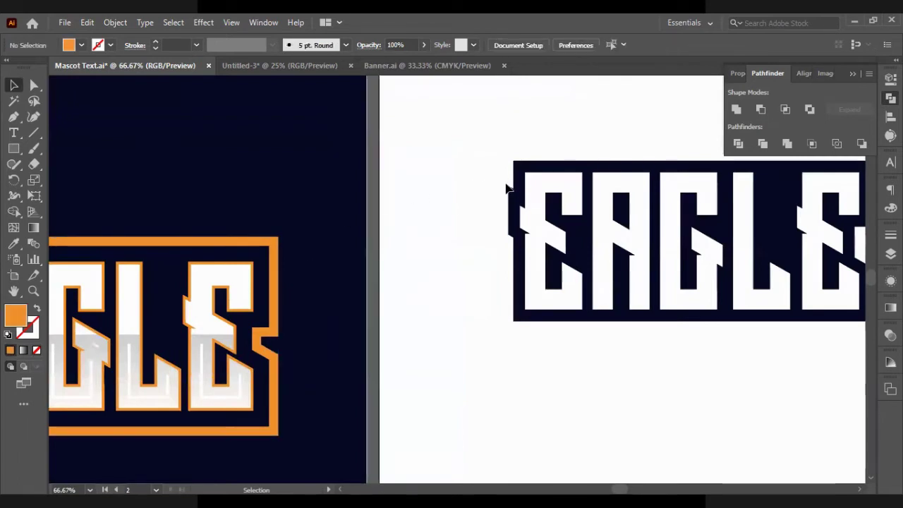
left_click(504, 256)
left_click(14, 246)
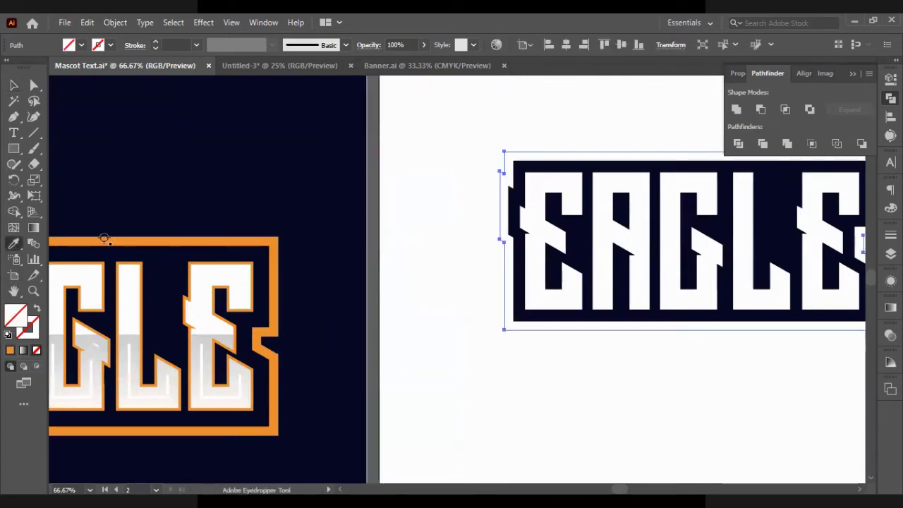
left_click(103, 239)
- Select the final letter E of the EAGLE artwork
left_click(13, 84)
scroll(551, 319, "right", 2)
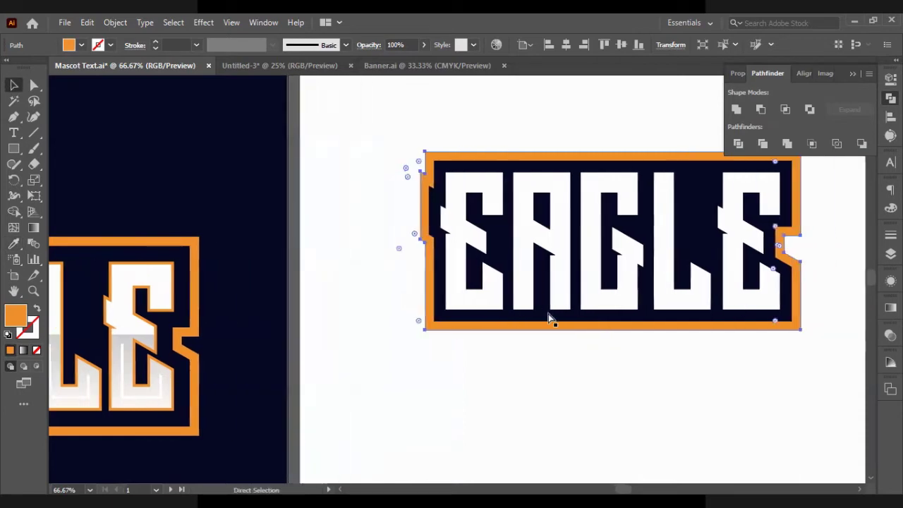
scroll(551, 319, "right", 2)
scroll(545, 306, "down", 2)
scroll(544, 300, "right", 1)
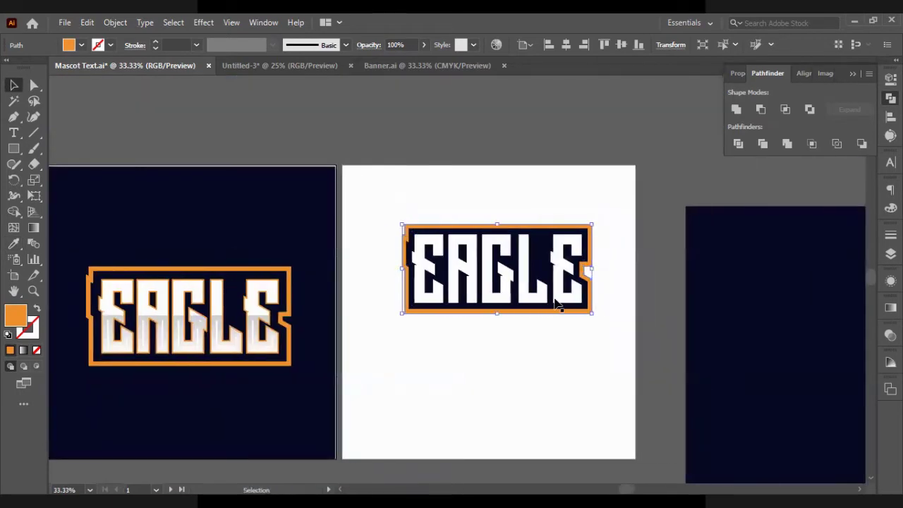
scroll(564, 310, "up", 2)
left_click(600, 329)
scroll(596, 337, "up", 2)
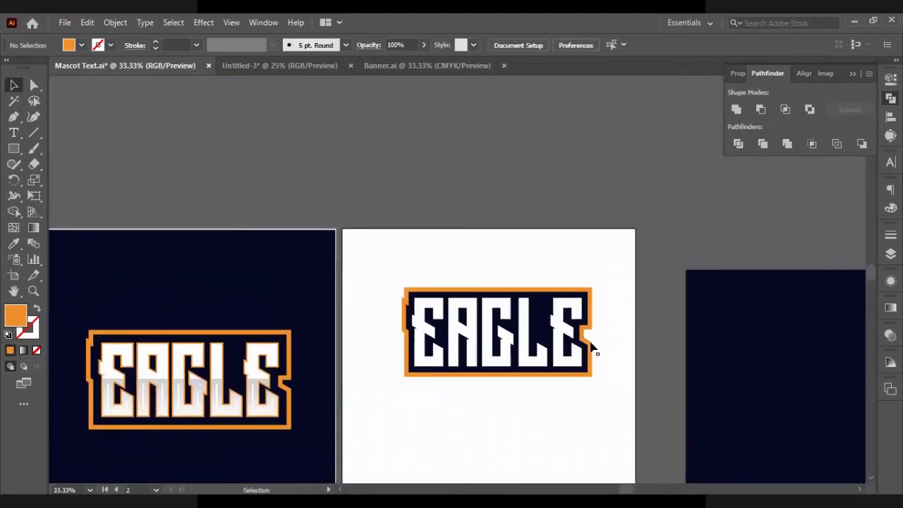
scroll(594, 347, "up", 2)
left_click(520, 332)
- Select and duplicate the EAGLE letters, then draw a rectangle over their upper half
left_click(452, 325, "shift")
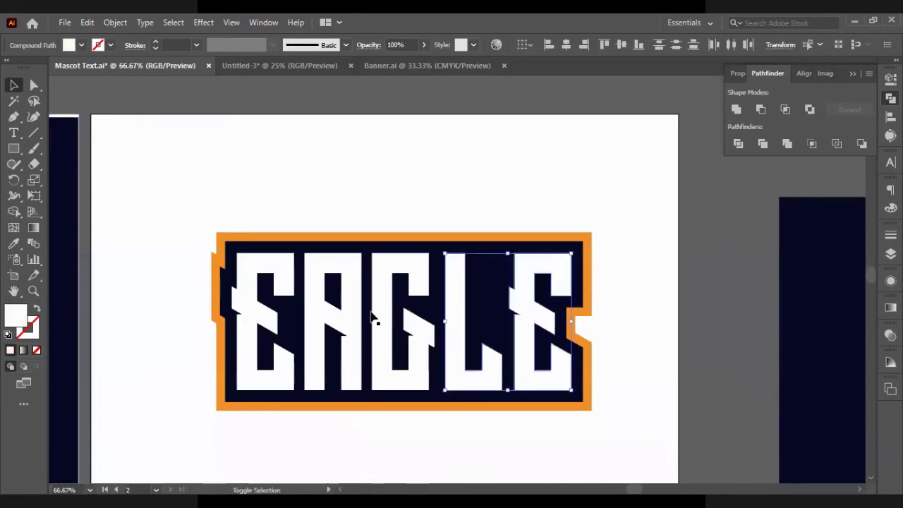
left_click(379, 317, "shift")
left_click(349, 323, "shift")
left_click(267, 317, "shift")
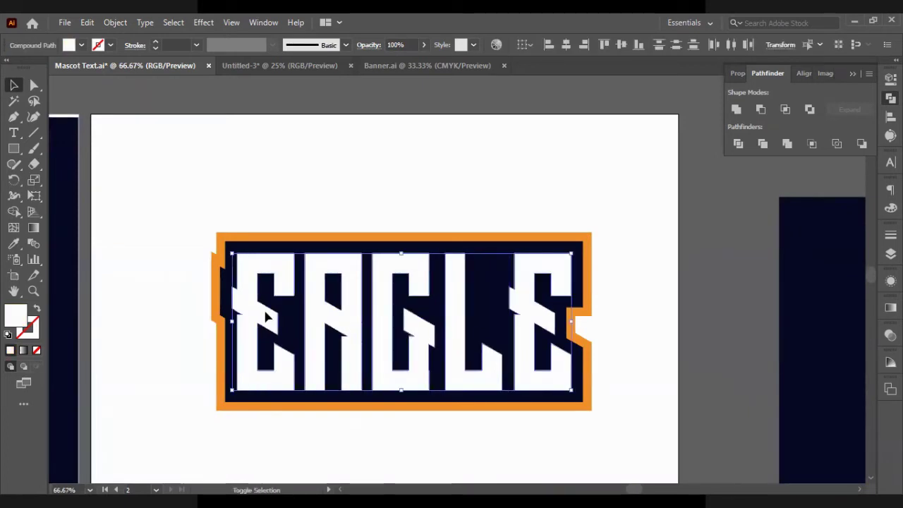
key("a")
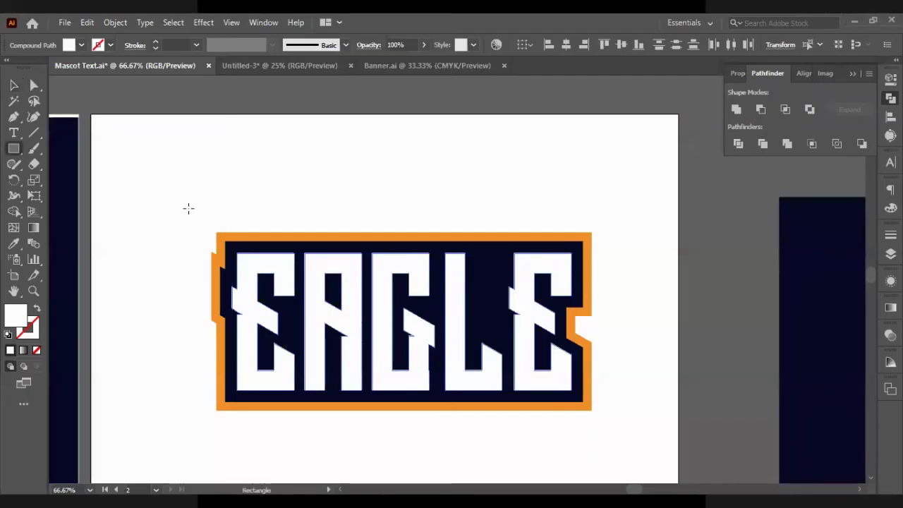
left_click_drag(180, 206, 604, 329)
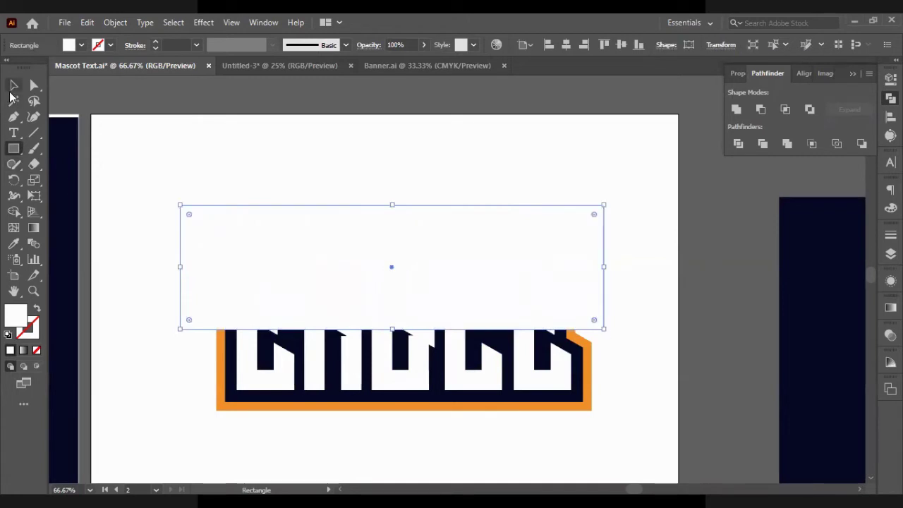
- Cut the rectangle out of the first E and the A copies
left_click(14, 86)
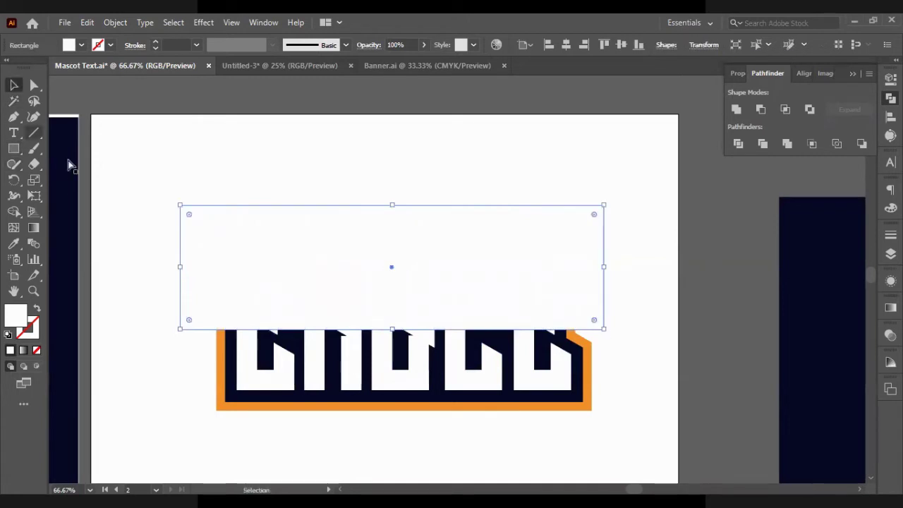
left_click(243, 362, "shift")
left_click(761, 108)
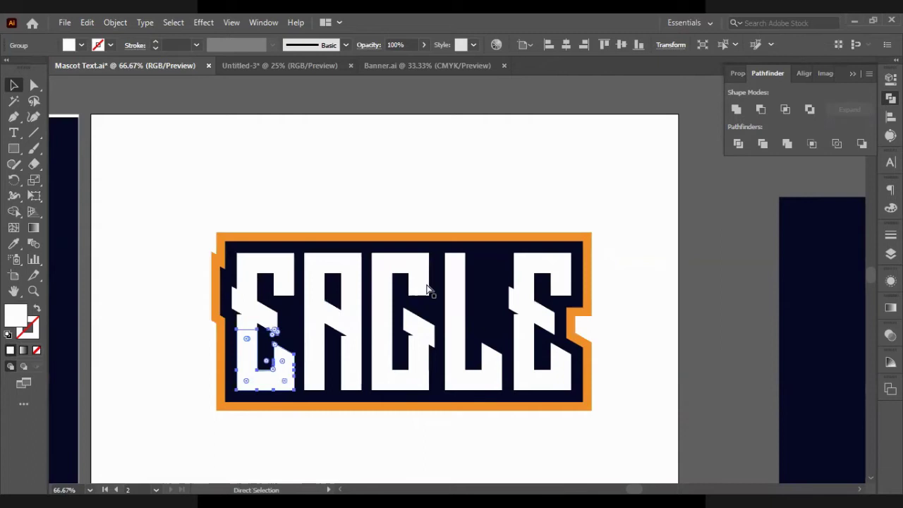
key("ctrl+z")
left_click(345, 359, "shift")
left_click(761, 109)
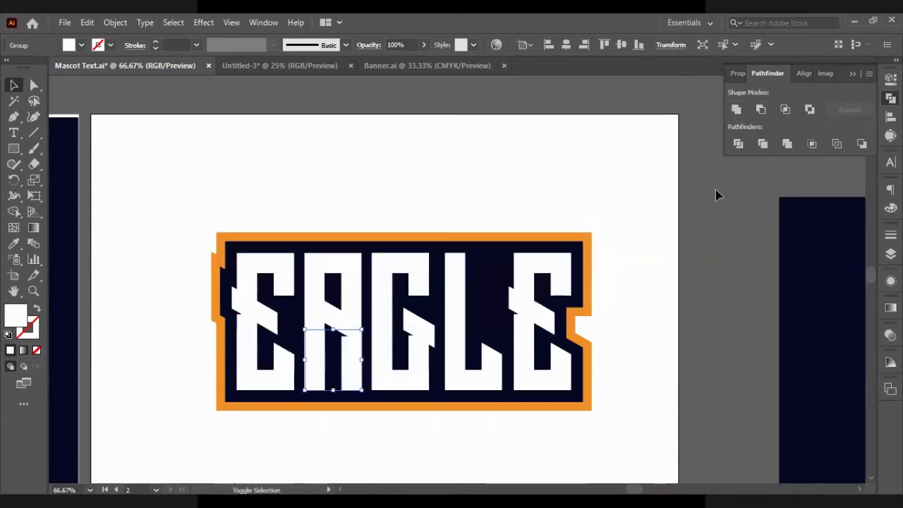
key("ctrl+z")
- Cut the rectangle out of the G, L and last E copies
left_click(395, 376, "shift")
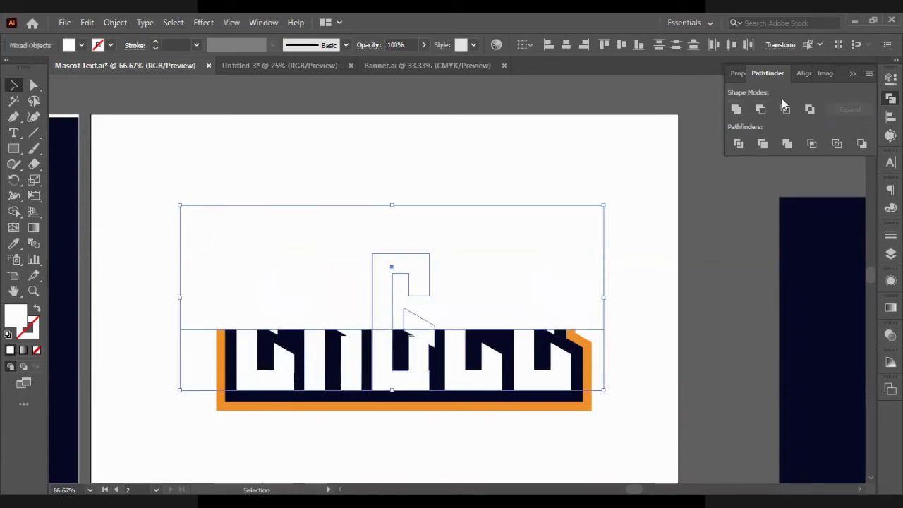
left_click(761, 109)
key("ctrl+z")
left_click(462, 374, "shift")
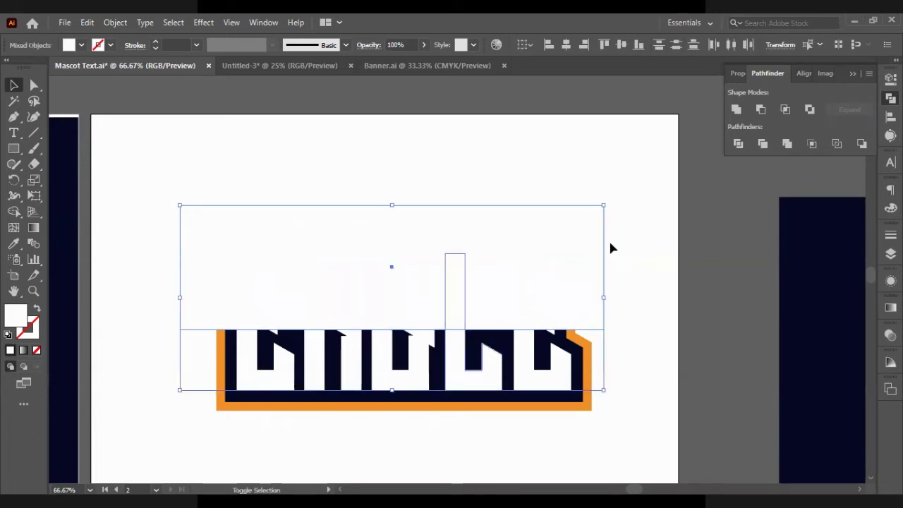
left_click(761, 108)
key("ctrl+z")
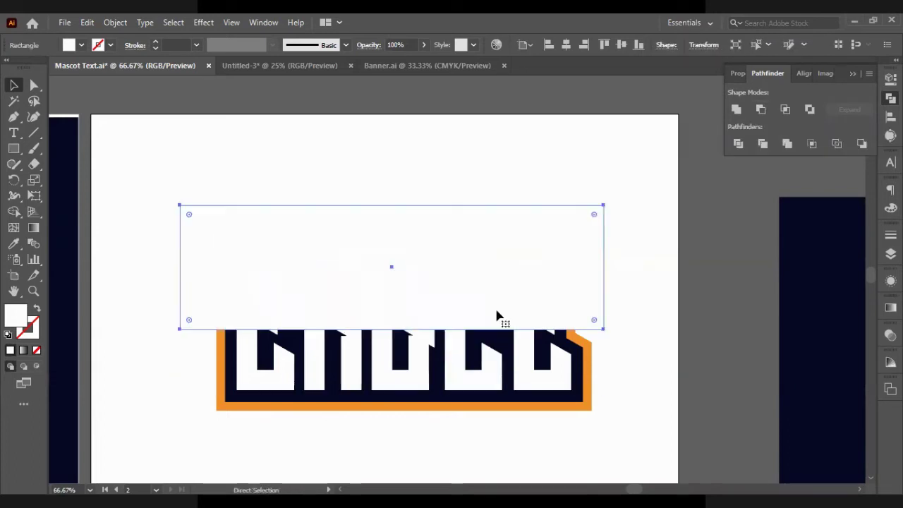
left_click(528, 358, "shift")
left_click(762, 110)
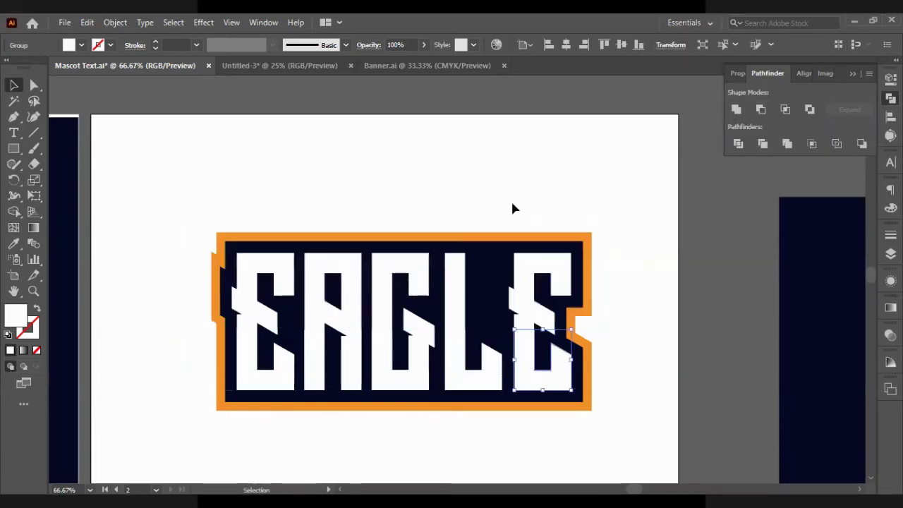
- Select the separated lower pieces of E, L, G, A and the first E
left_click(460, 377)
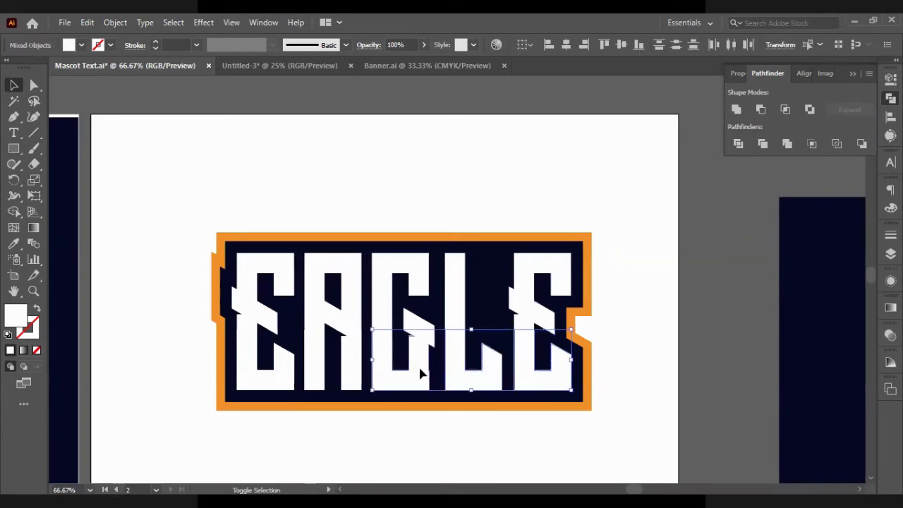
left_click(421, 371, "shift")
left_click(339, 364, "shift")
left_click(284, 362, "shift")
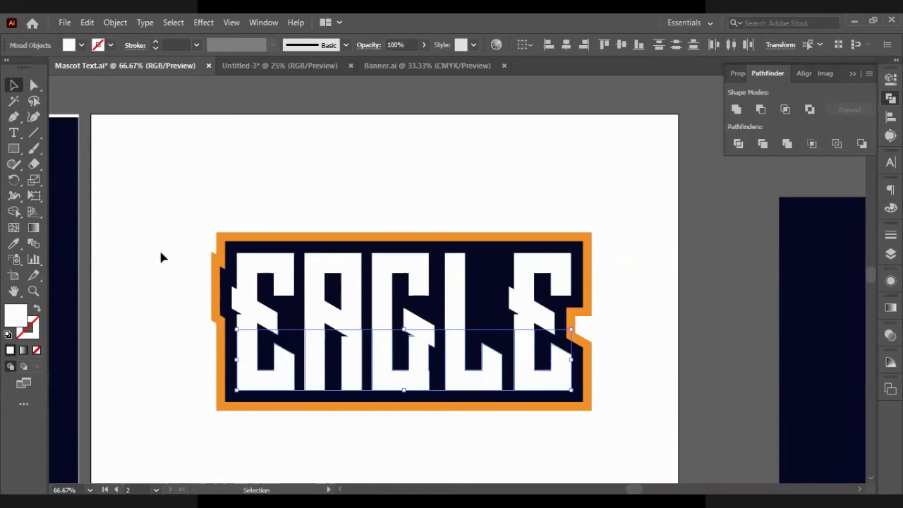
scroll(161, 256, "left", 6)
scroll(141, 297, "down", 4)
scroll(314, 232, "right", 3)
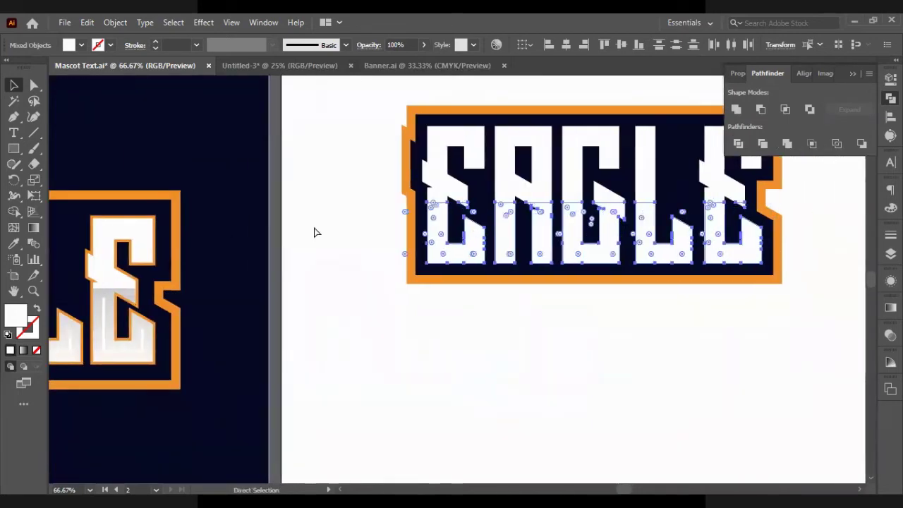
- Fill the selected lower letter pieces with a white-to-black gradient
left_click(22, 351)
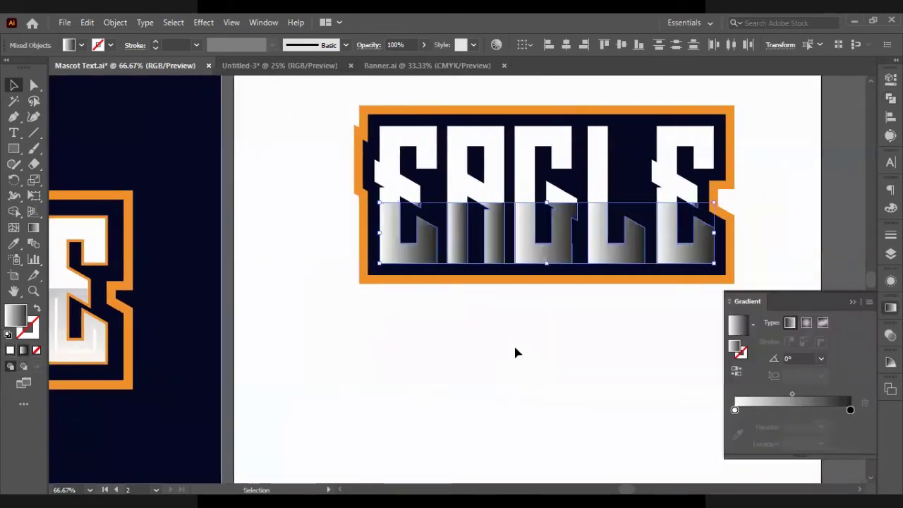
left_click(34, 227)
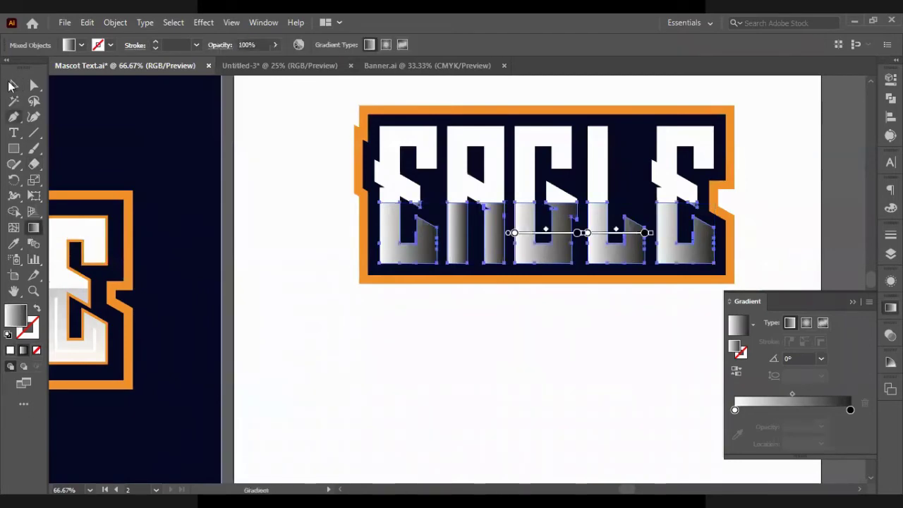
left_click(12, 85)
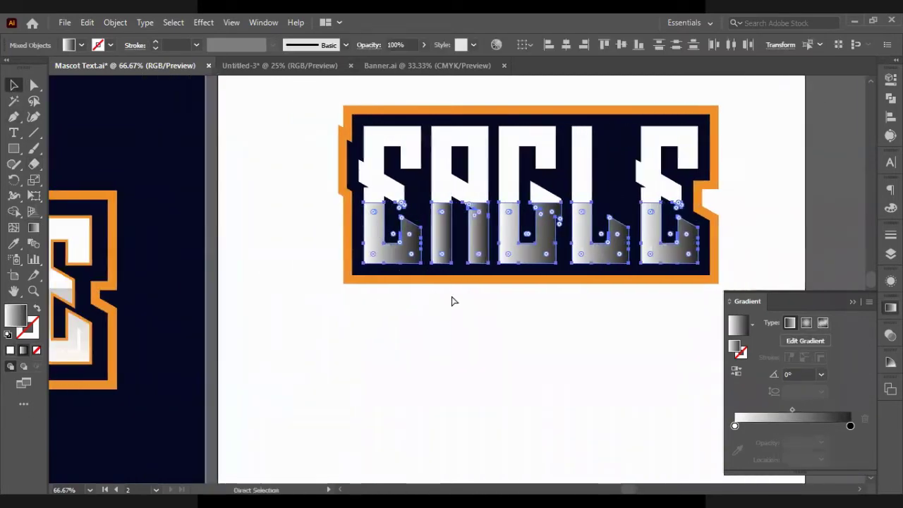
- Make the E's lower-piece gradient run top to bottom, at -91.5766°
left_click(505, 310)
left_click(366, 225)
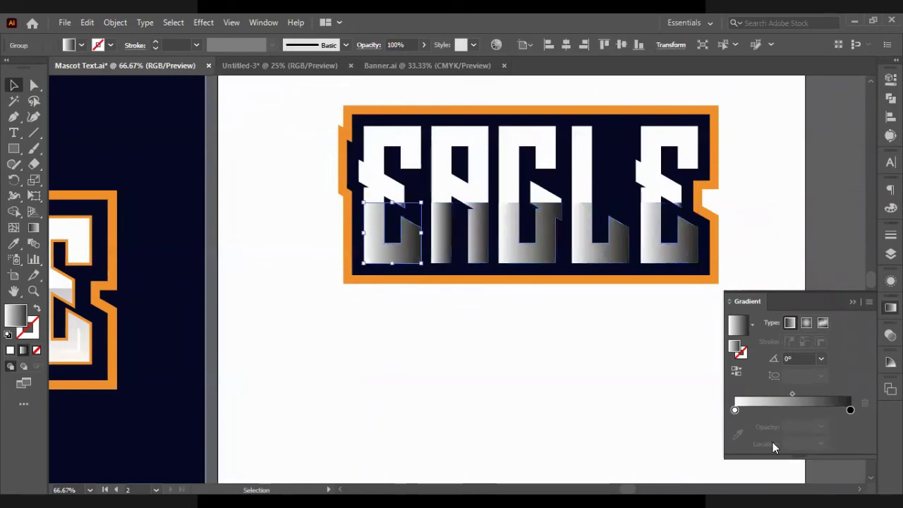
key("g")
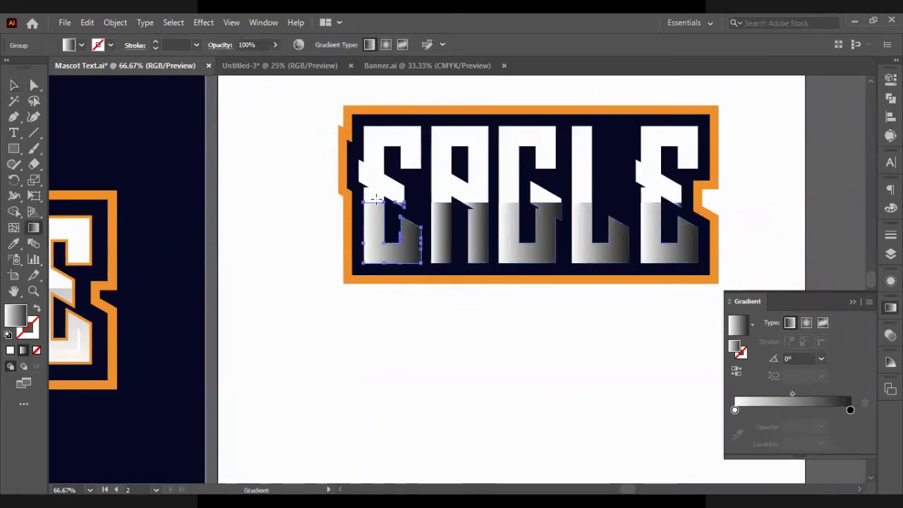
left_click_drag(380, 201, 378, 272)
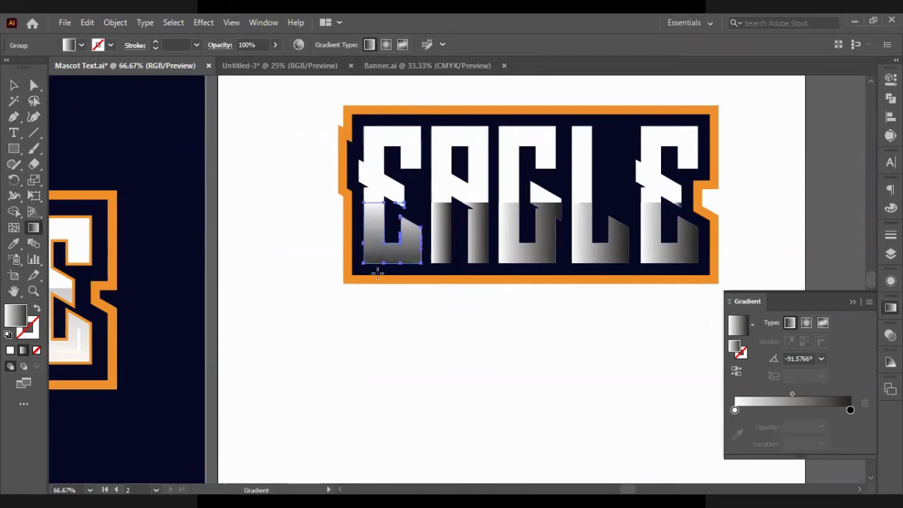
- Reselect the E's lower piece with the Direct Selection tool
left_click(13, 85)
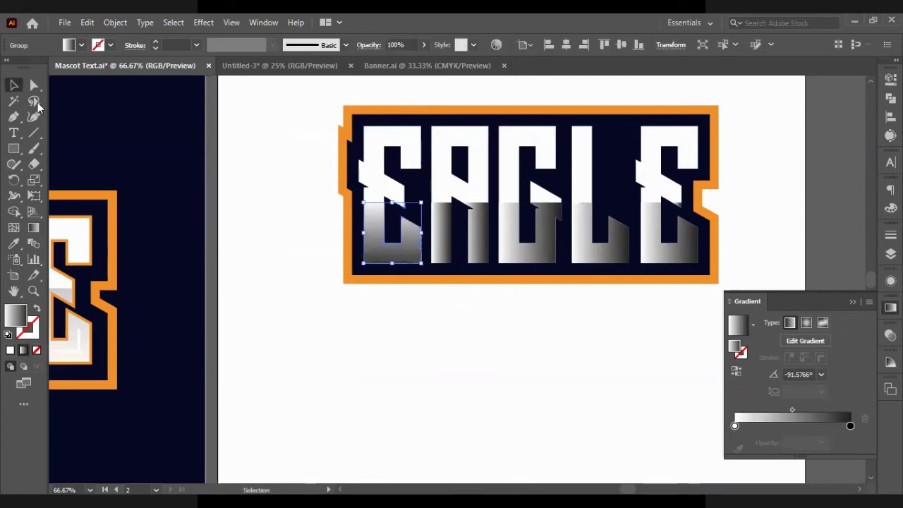
left_click(416, 287)
scroll(423, 275, "left", 2)
left_click(440, 256)
key("a")
scroll(440, 256, "left", 4)
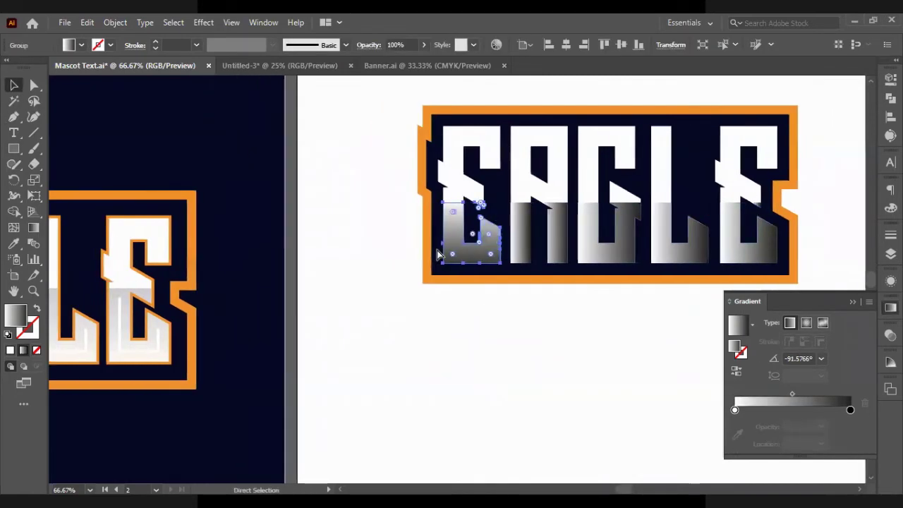
- Sample the reference logo's light gradient onto the E's lower piece
key("v")
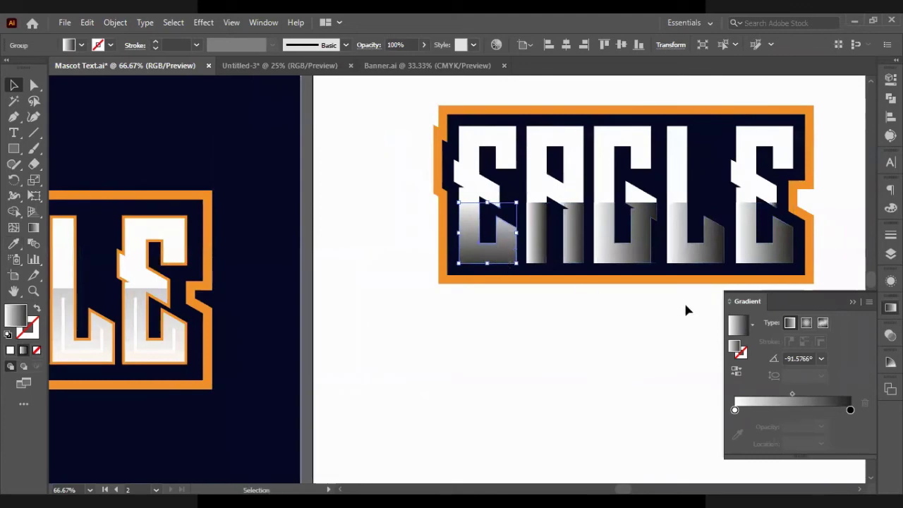
left_click(735, 412)
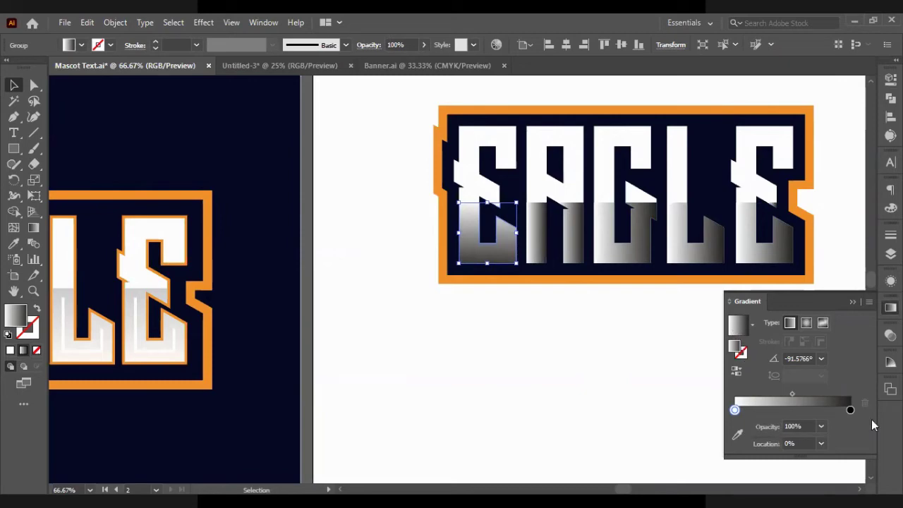
left_click(13, 243)
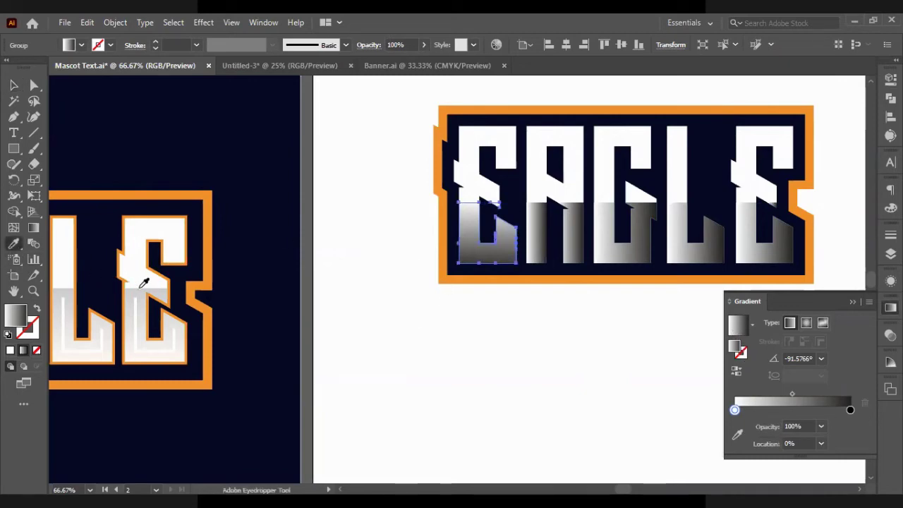
left_click(142, 289)
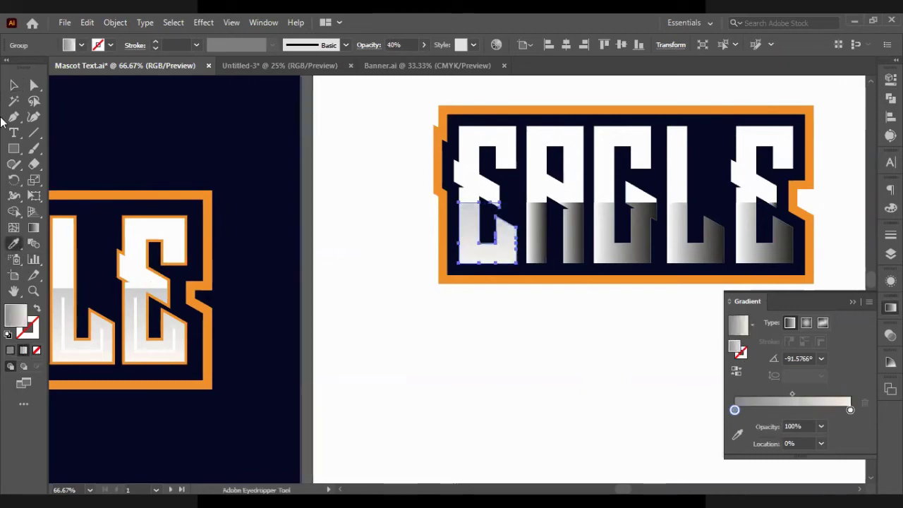
- Deselect the E and select the A's whole lower group
left_click(33, 84)
left_click(564, 420)
scroll(573, 353, "right", 3)
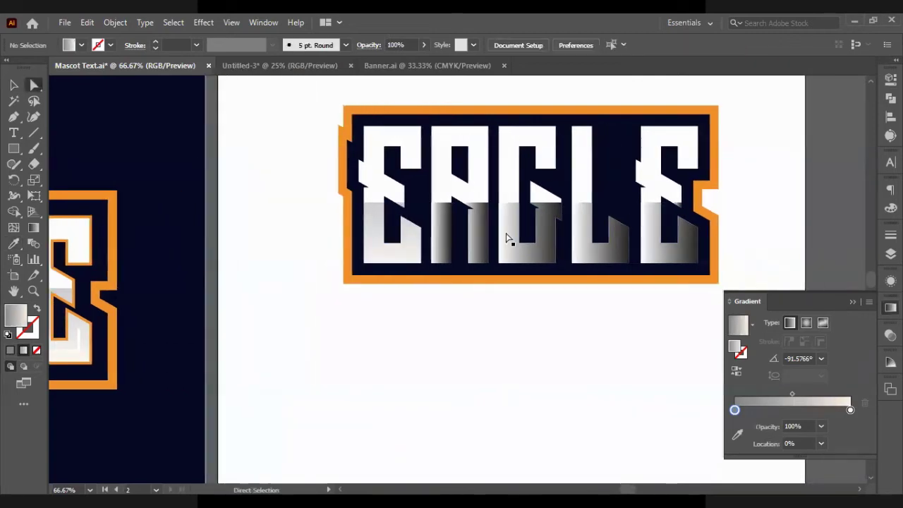
scroll(425, 258, "up", 1)
left_click(438, 262)
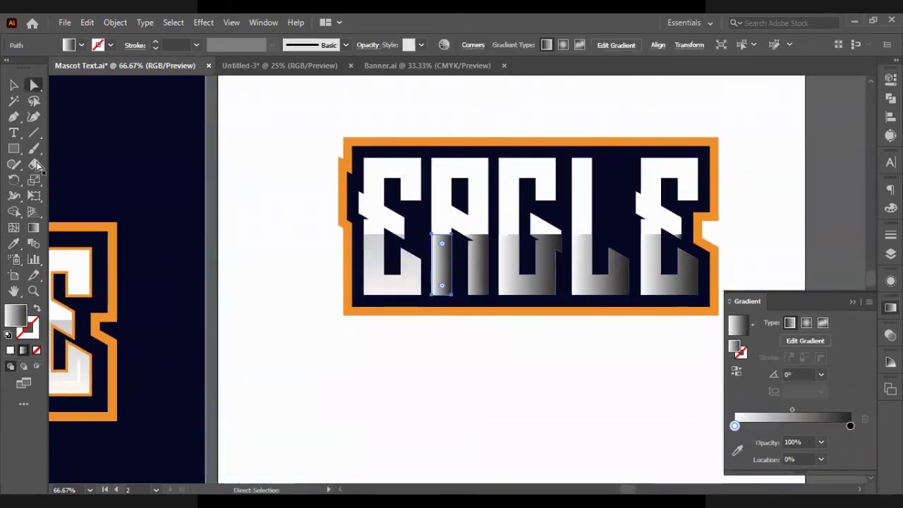
key("v")
left_click(460, 290)
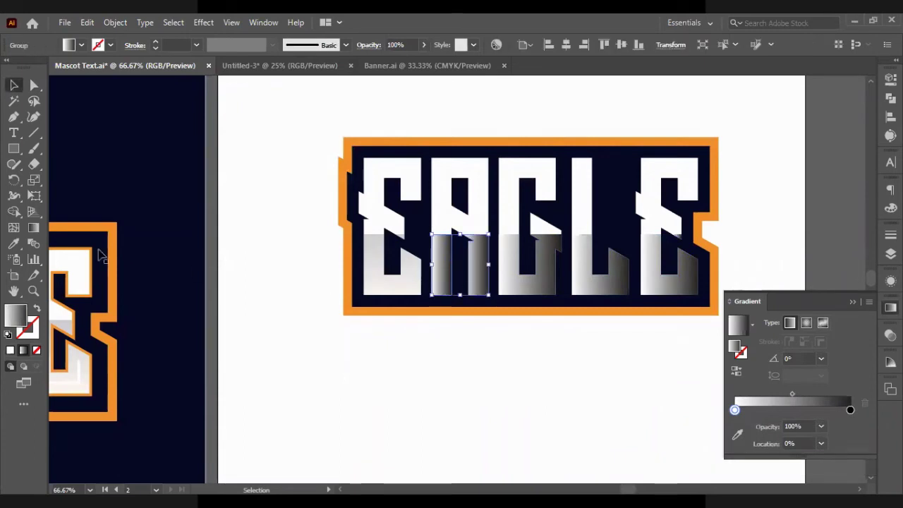
- Give the A the E's light gradient, running vertically with a light bottom, at -86.8202°
left_click(20, 242)
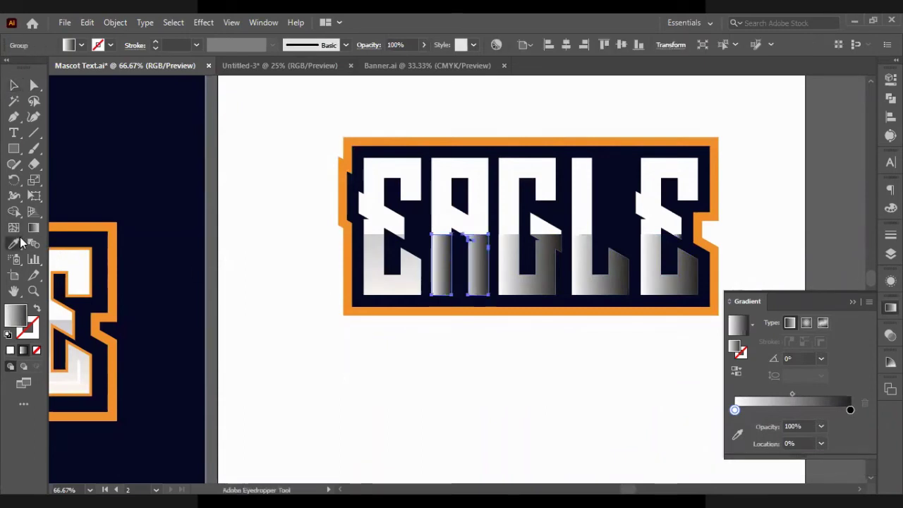
left_click(379, 261)
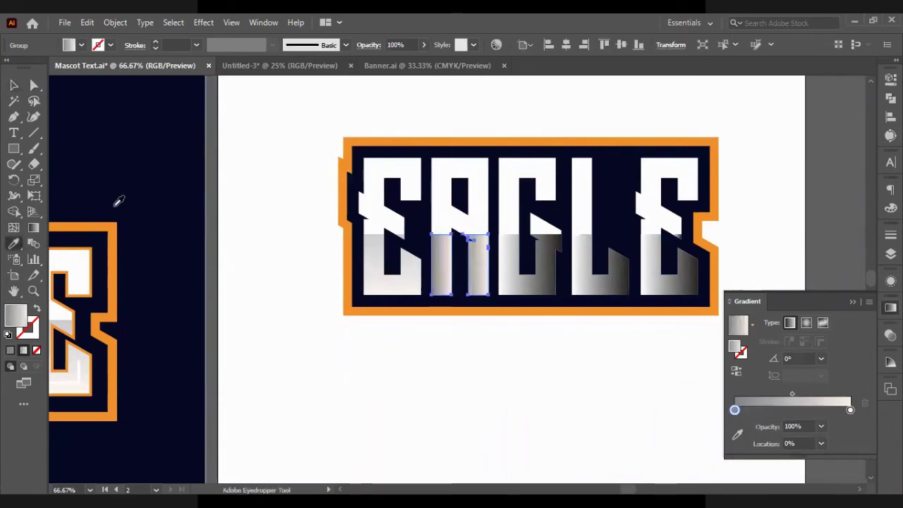
left_click(33, 227)
left_click_drag(466, 230, 468, 302)
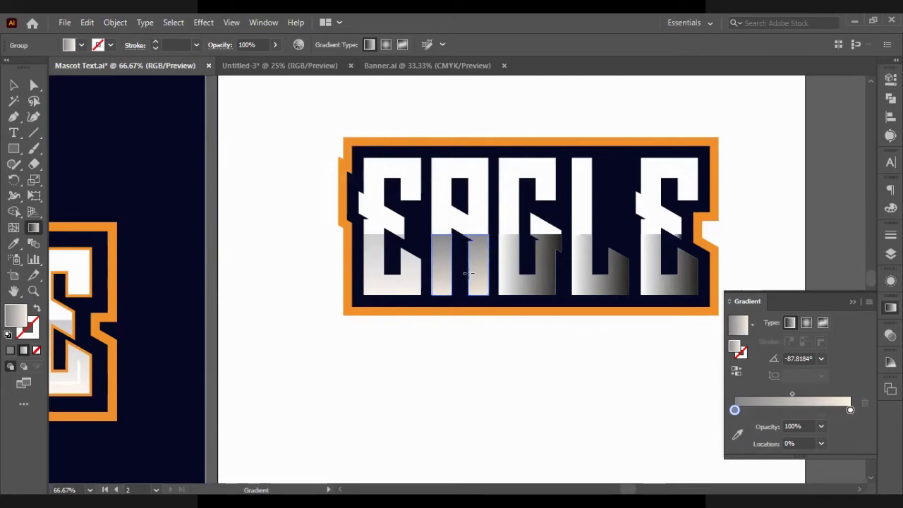
left_click_drag(471, 306, 471, 309)
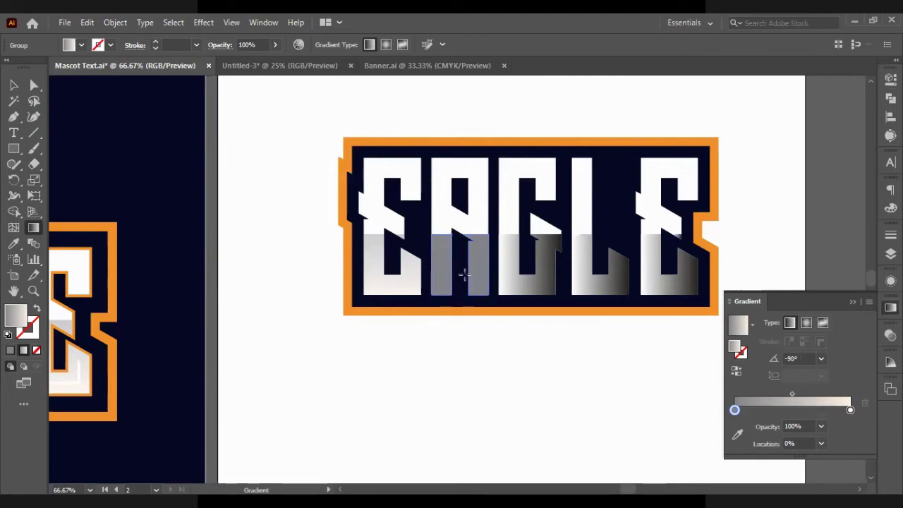
left_click_drag(467, 237, 470, 295)
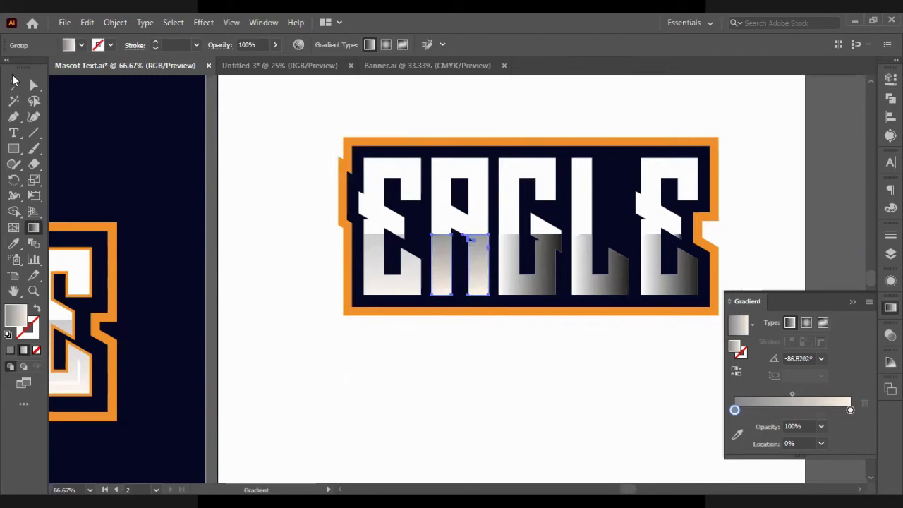
left_click(15, 84)
- Give the G's lower piece the E's light gradient running top to bottom
left_click(513, 355)
scroll(504, 336, "right", 2)
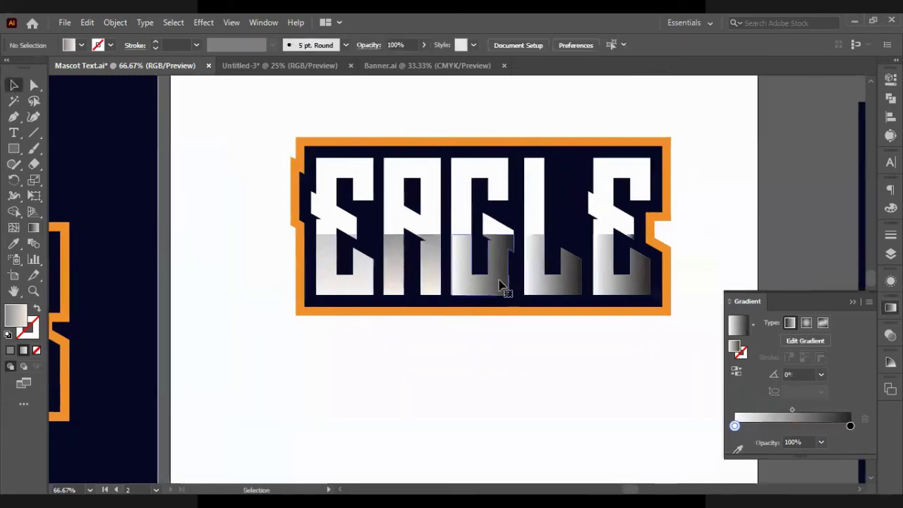
left_click(505, 282)
left_click(14, 244)
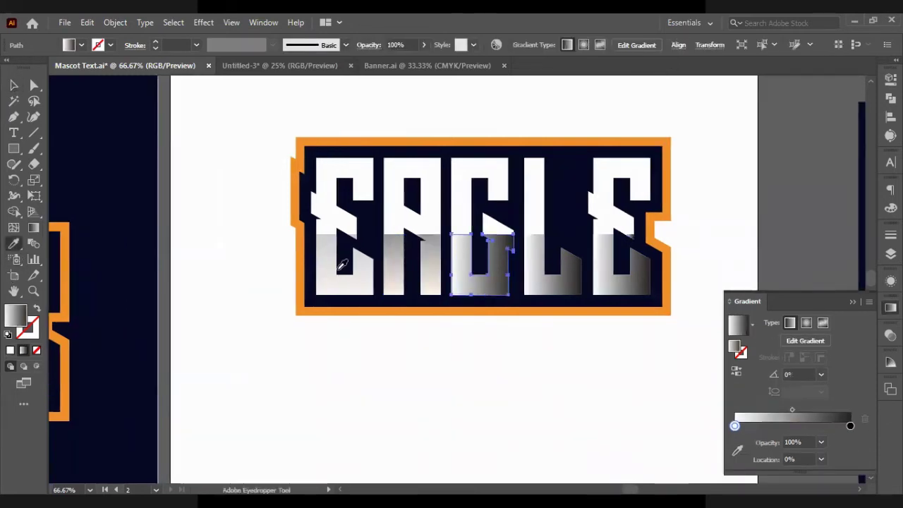
left_click(329, 266)
left_click(33, 227)
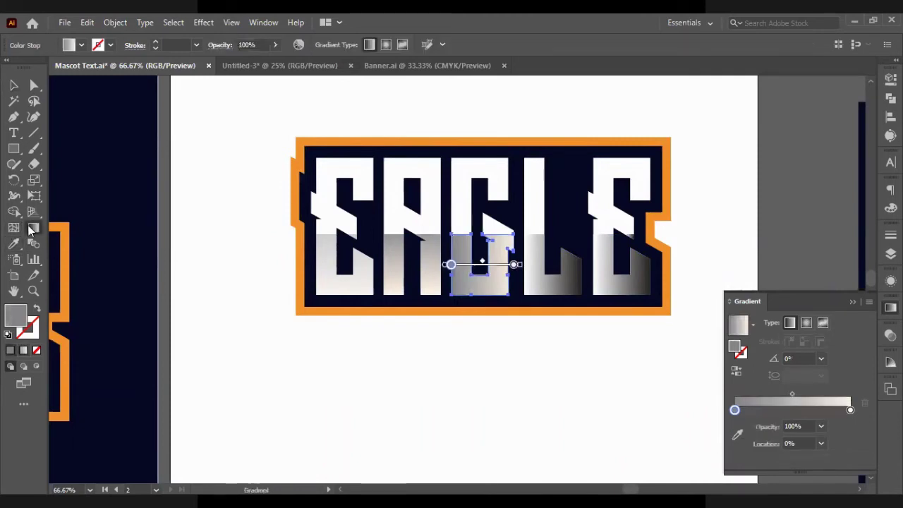
left_click_drag(466, 230, 466, 300)
- Apply the same light vertical gradient to the L's lower piece
left_click(13, 85)
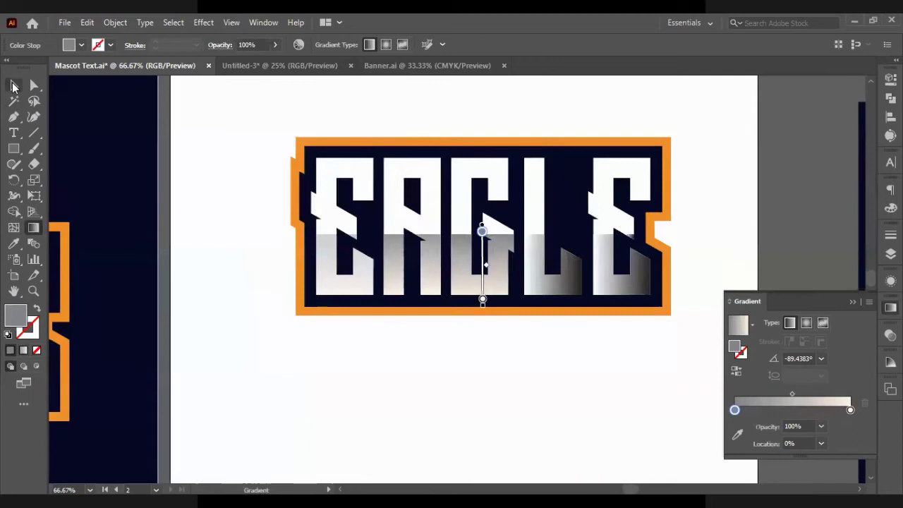
left_click(546, 276)
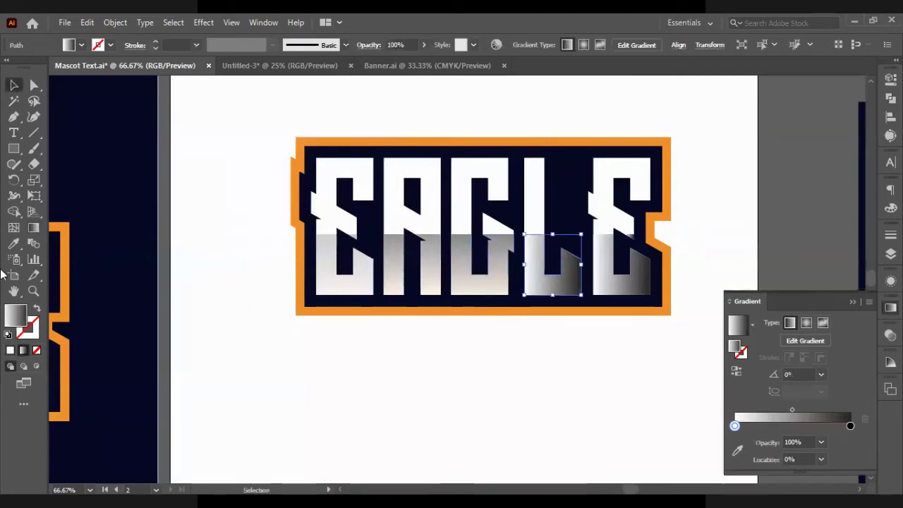
left_click(13, 243)
left_click(326, 261)
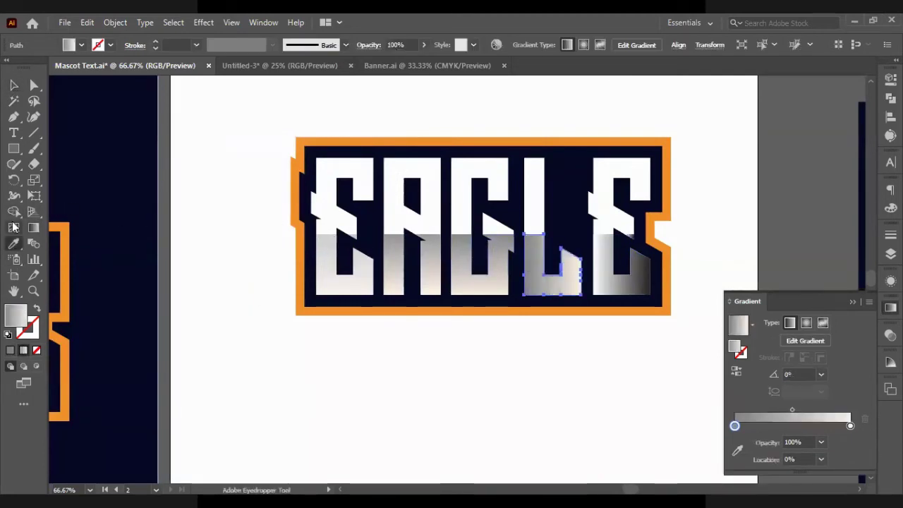
left_click(34, 227)
left_click_drag(538, 232, 541, 295)
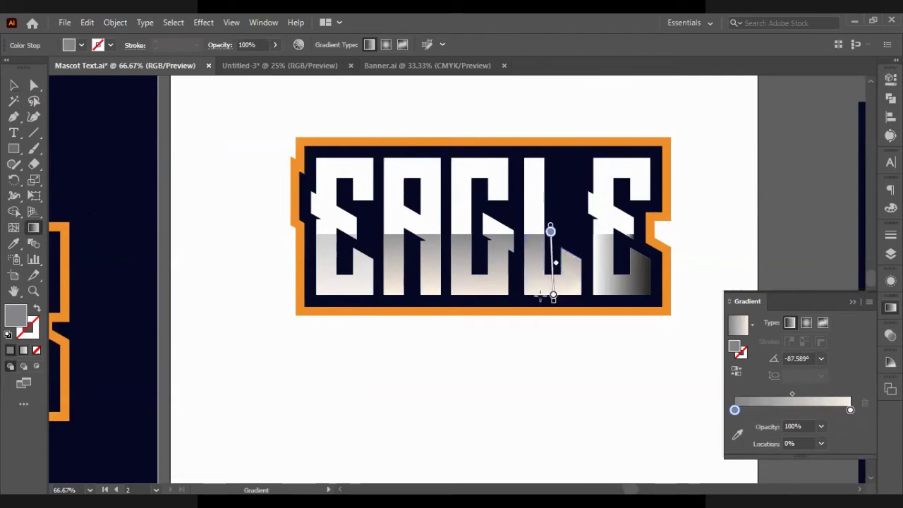
- Make the last E's lower piece gradient vertical and sample the other letters' light gradient onto it
left_click(13, 84)
left_click(602, 288)
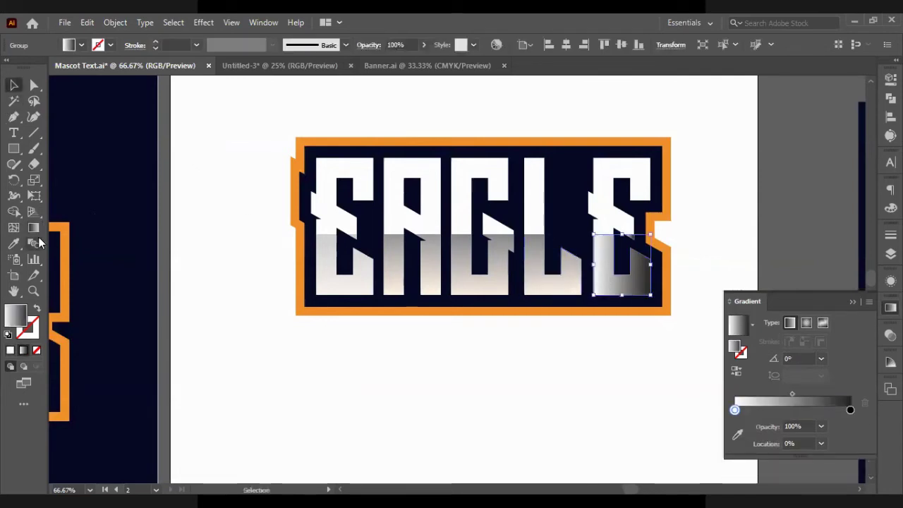
key("g")
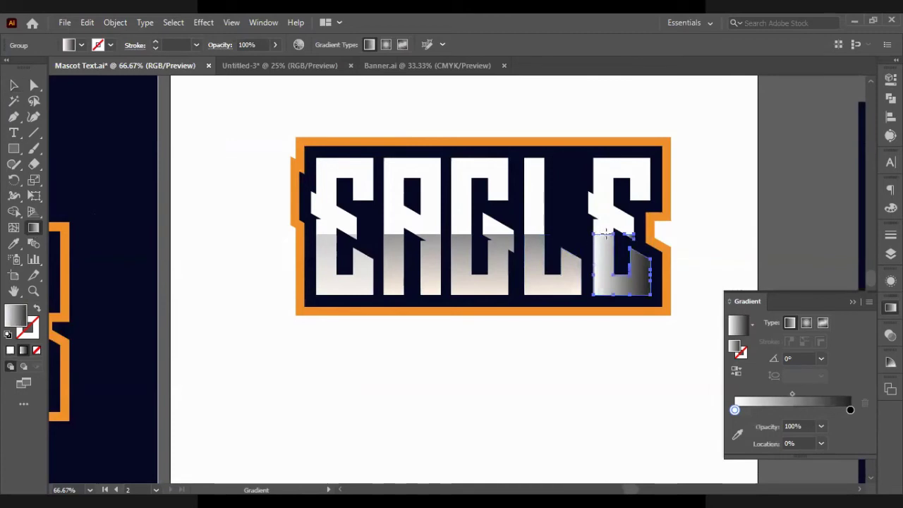
left_click_drag(608, 302, 610, 297)
left_click(14, 243)
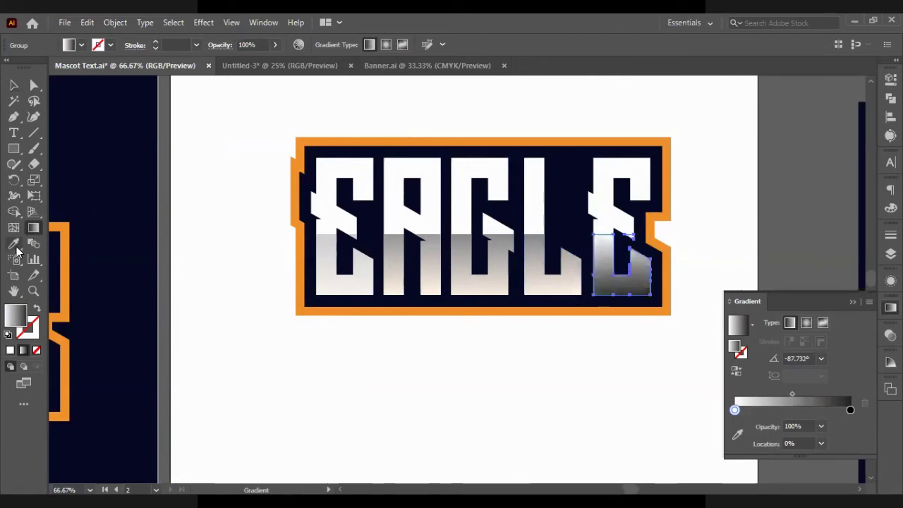
left_click(583, 251)
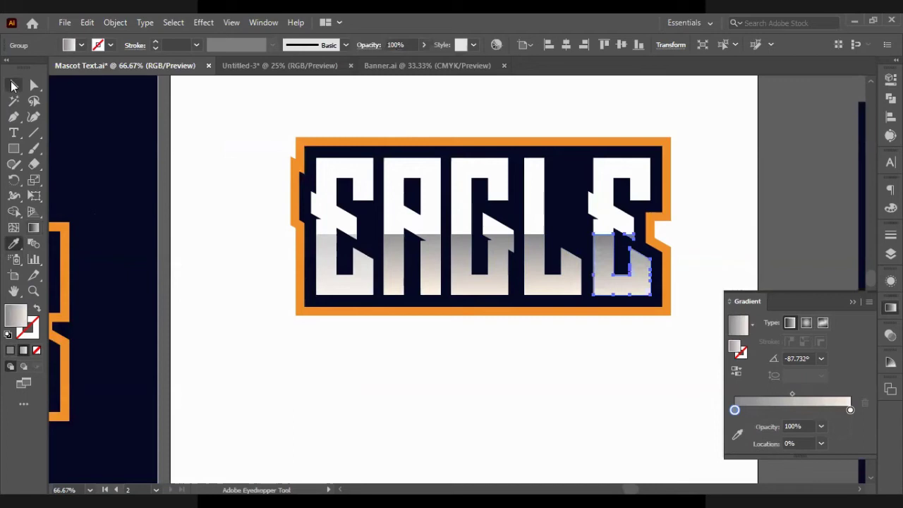
- Select the lower pieces of L, G, A and first E and lower their opacity
key("v")
left_click(534, 294, "shift")
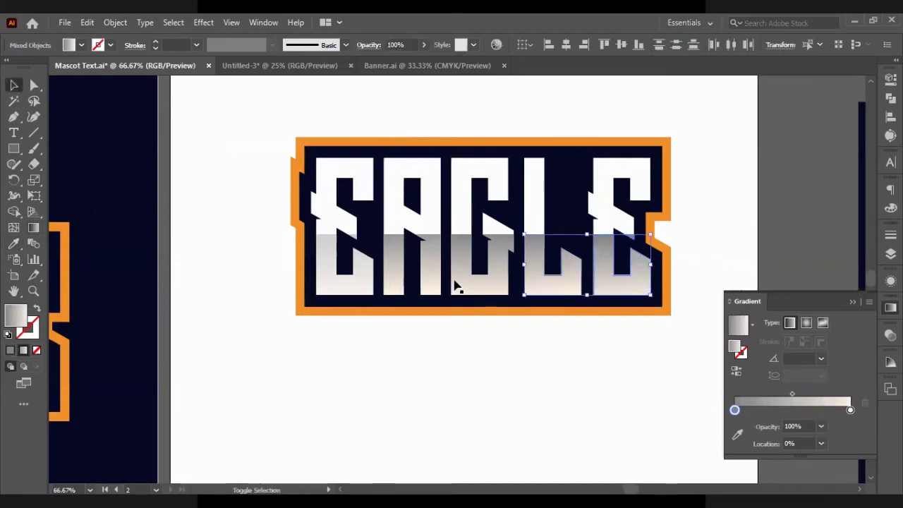
left_click(454, 286, "shift")
left_click(433, 278, "shift")
left_click(353, 284, "shift")
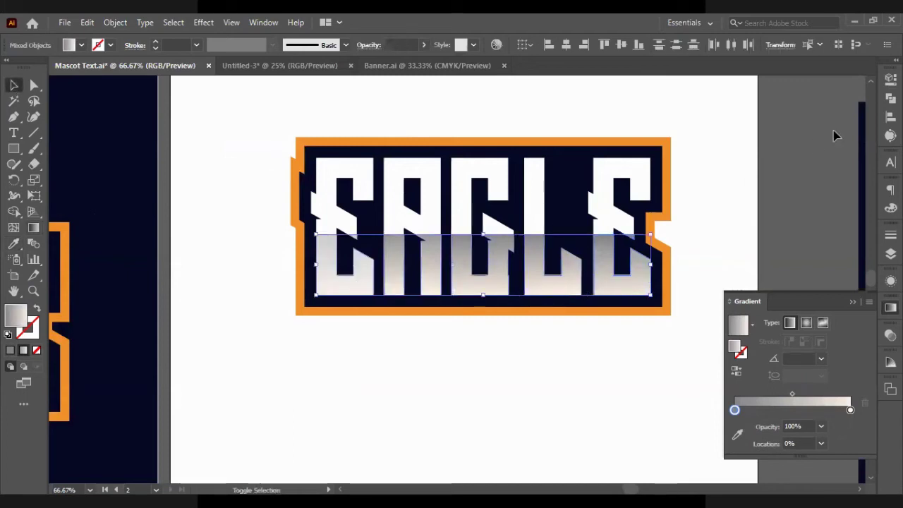
left_click(890, 79)
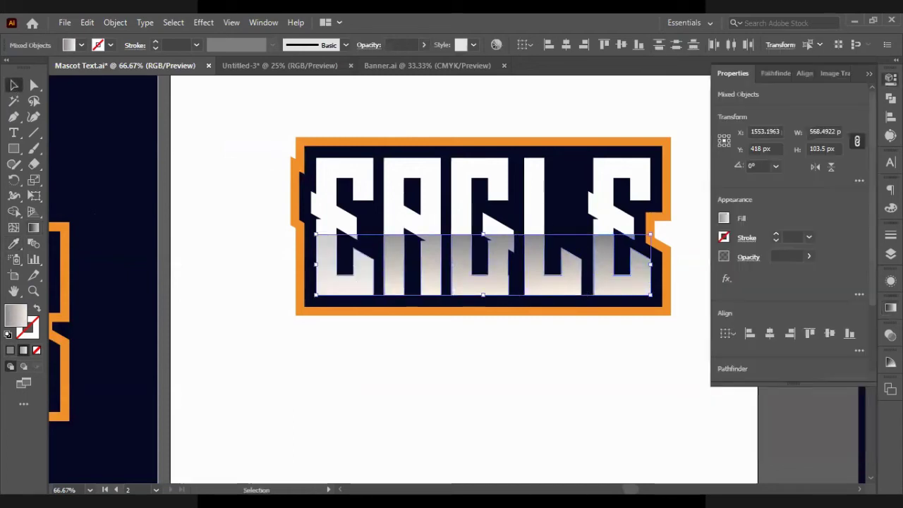
left_click(782, 255)
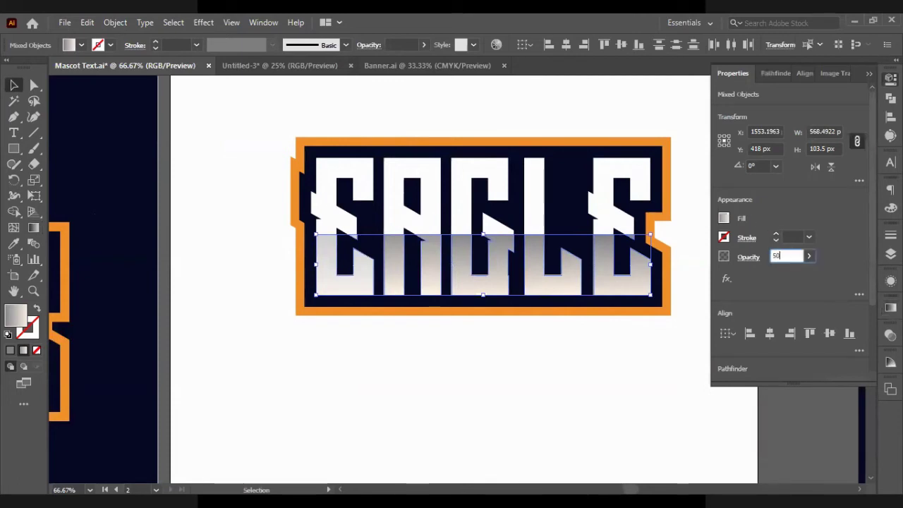
type("50")
key("Return")
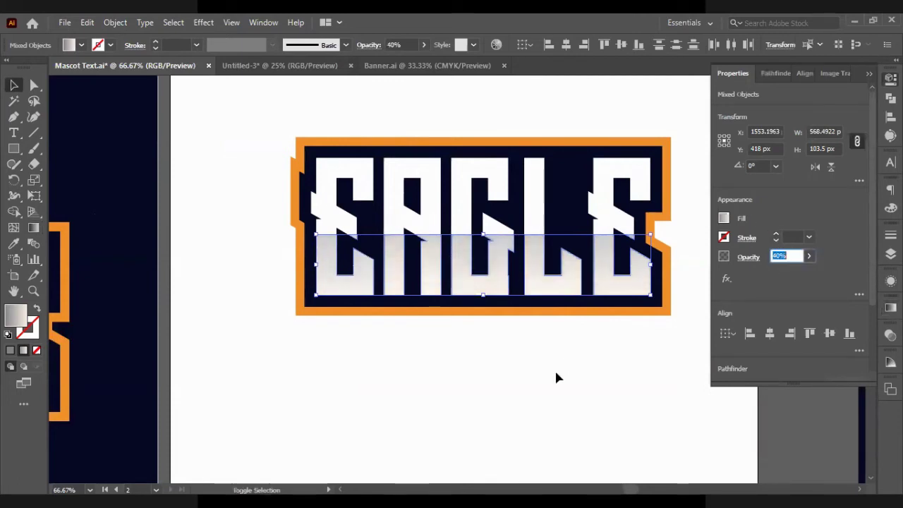
- Reselect the lower gradient pieces of the A, first E, G and L
left_click(554, 370)
scroll(554, 371, "up", 2)
left_click(388, 330)
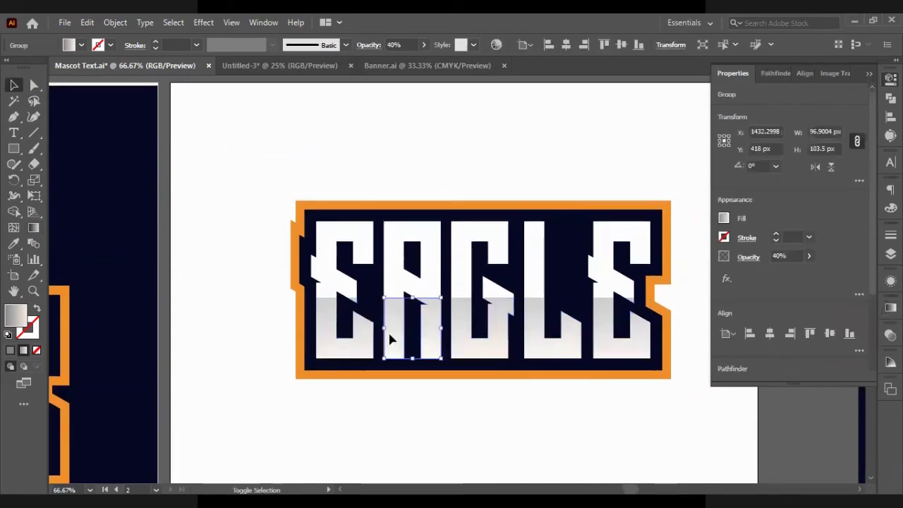
left_click(388, 337, "shift")
left_click(388, 337)
left_click(337, 342, "shift")
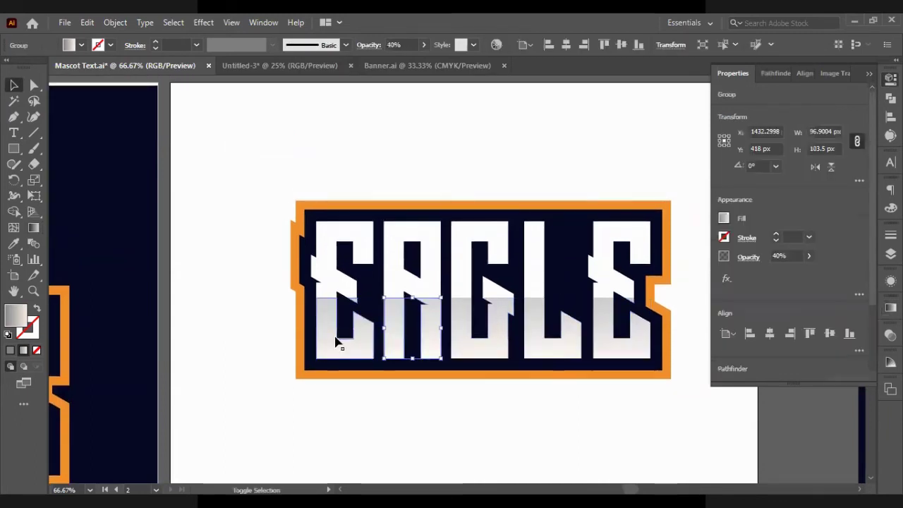
left_click(462, 346, "shift")
left_click(530, 354, "shift")
- Add the last E's lower piece, try a 15 px outward offset path, then undo it
left_click(598, 351, "shift")
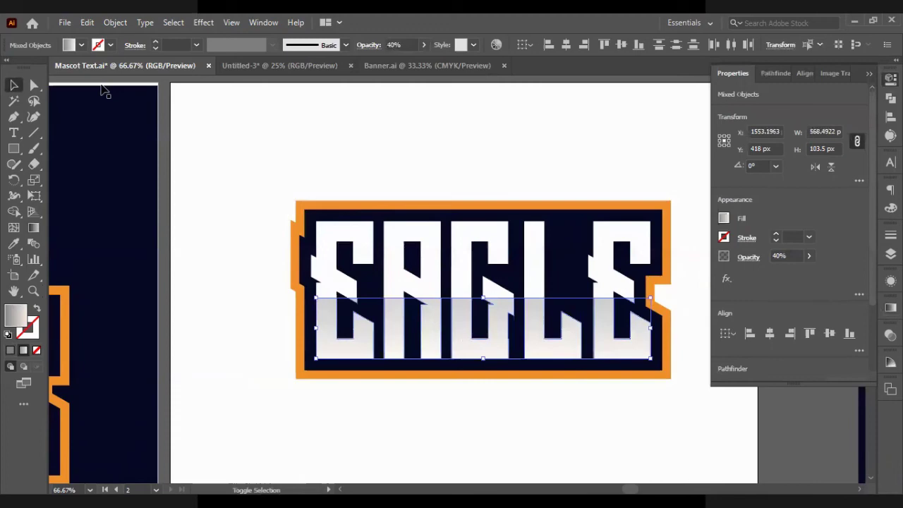
left_click(116, 23)
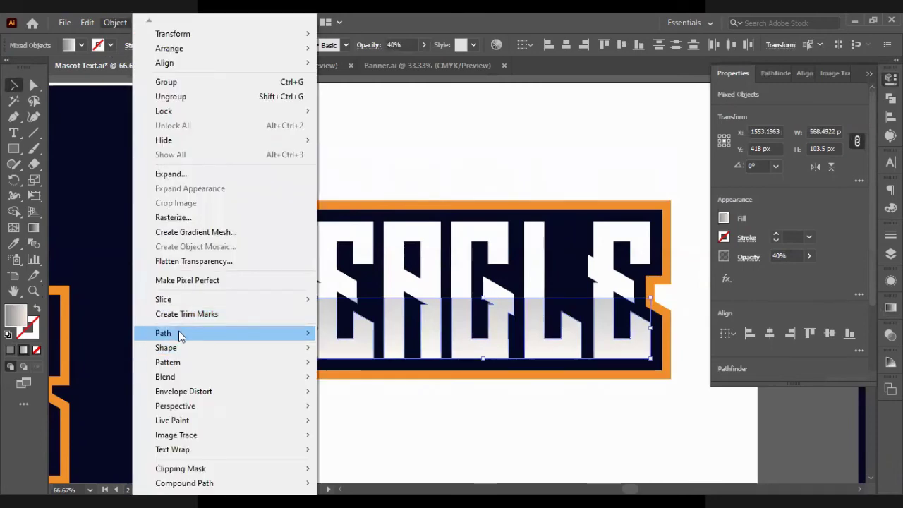
mouse_move(180, 337)
left_click(367, 381)
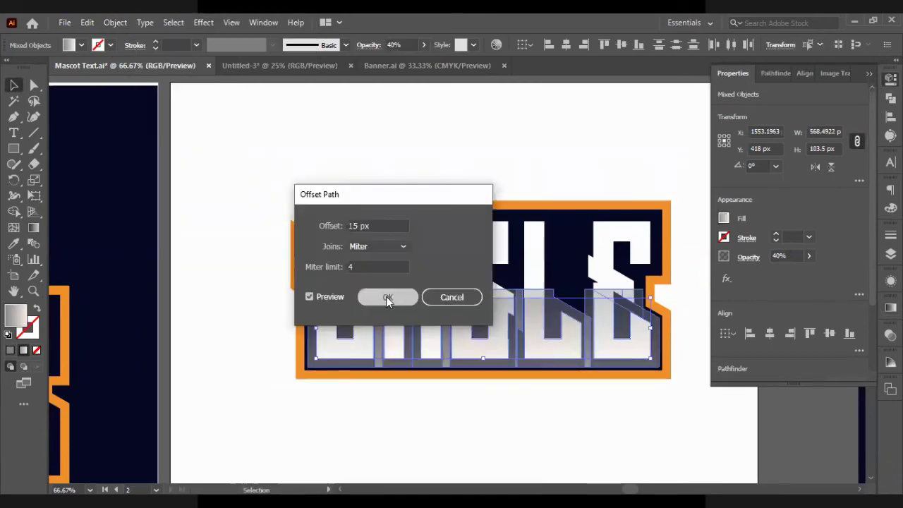
left_click(387, 298)
key("a")
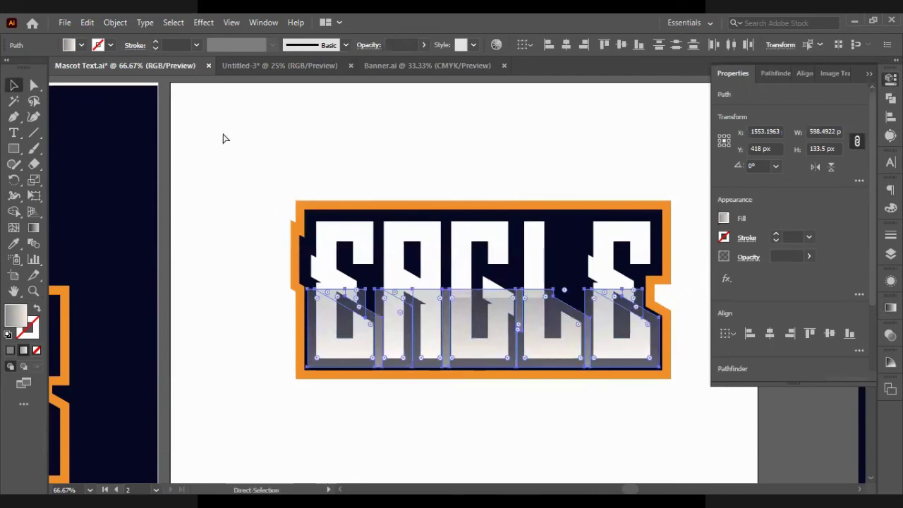
key("ctrl+z")
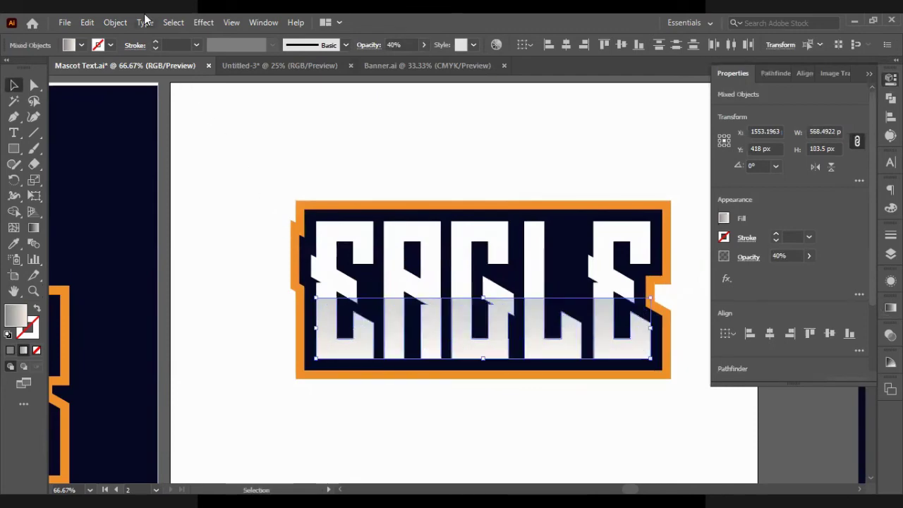
- Offset the lower letter paths inward by -14 px
left_click(115, 22)
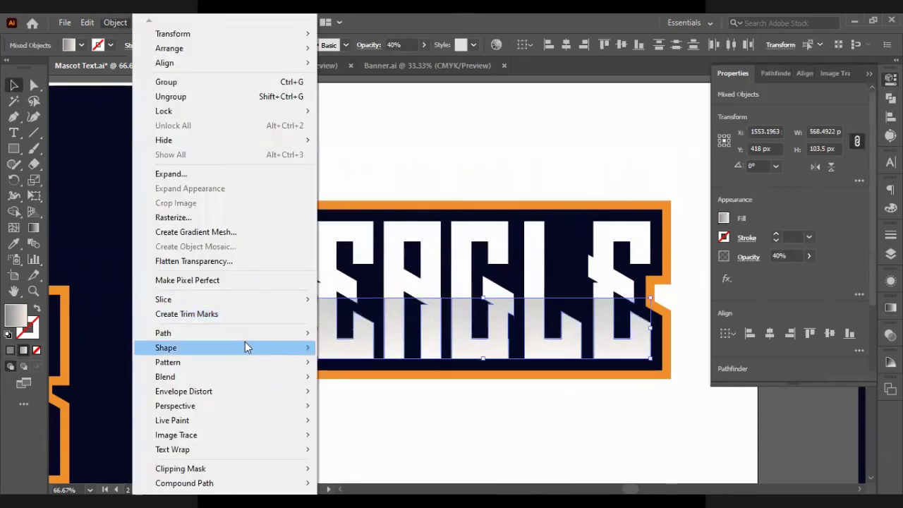
mouse_move(254, 334)
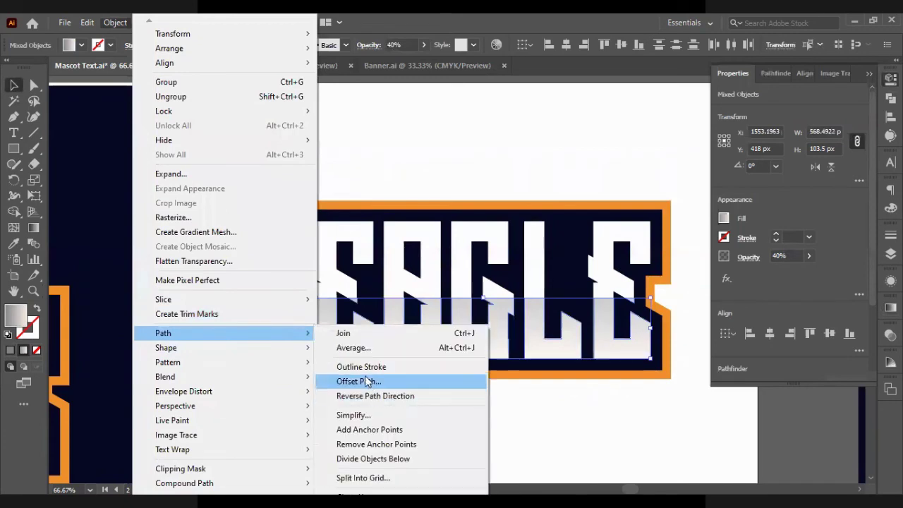
left_click(365, 381)
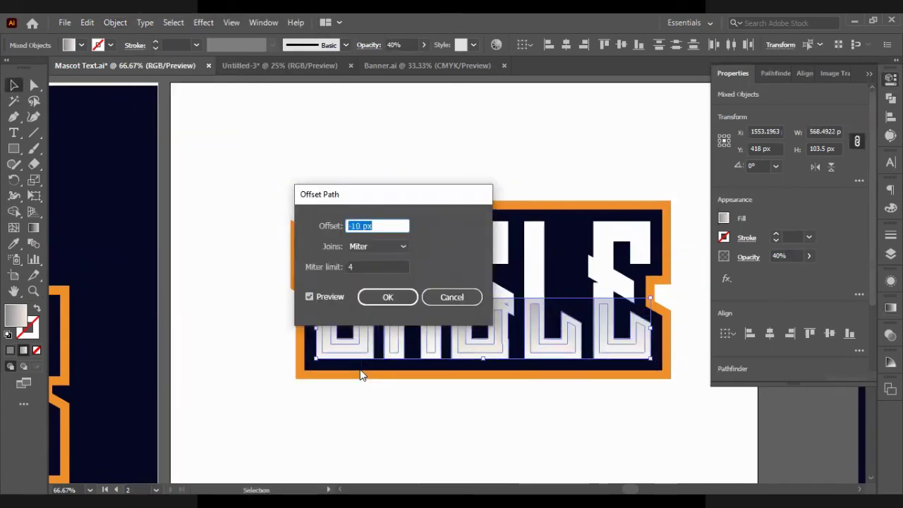
key("Down")
key("Down")
key("Down")
key("Down")
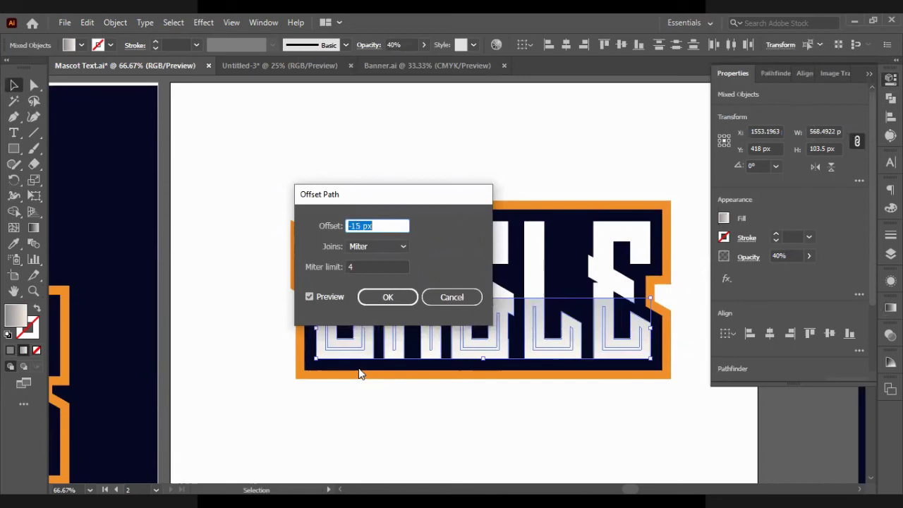
left_click(376, 301)
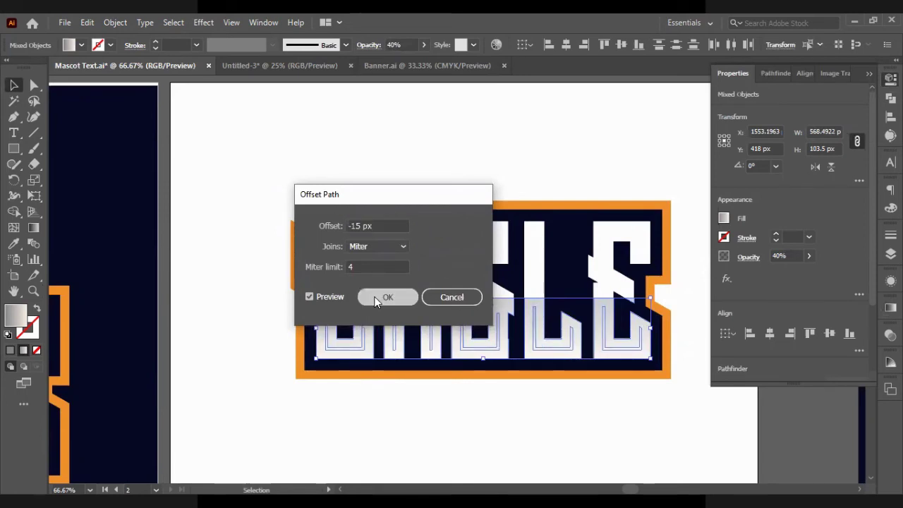
- Fill the inset paths with solid white, then marquee-select the whole logo
left_click(14, 243)
left_click(372, 226)
left_click(15, 84)
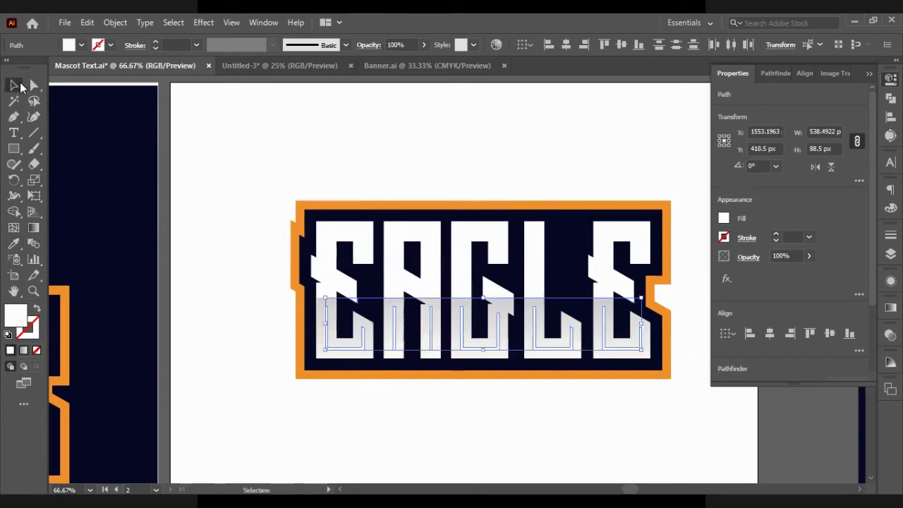
left_click(417, 122)
scroll(423, 141, "right", 2)
scroll(327, 202, "right", 4)
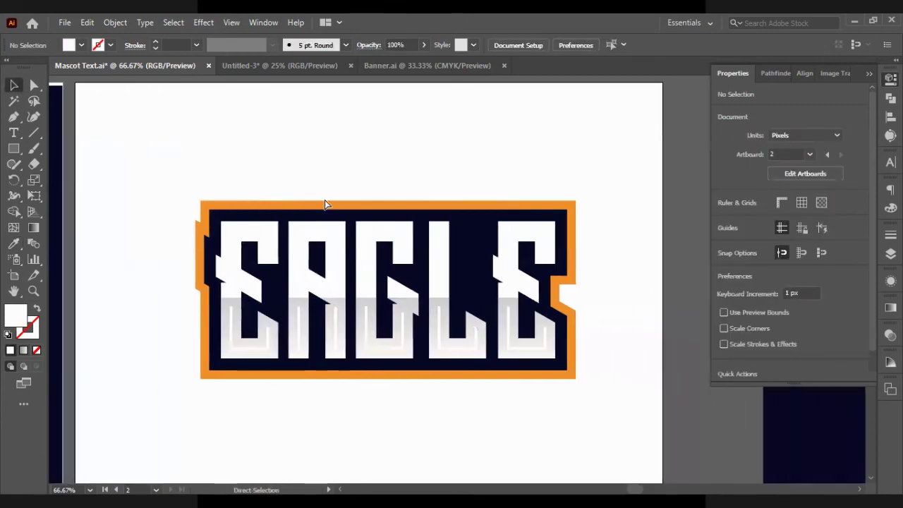
left_click_drag(127, 172, 540, 400)
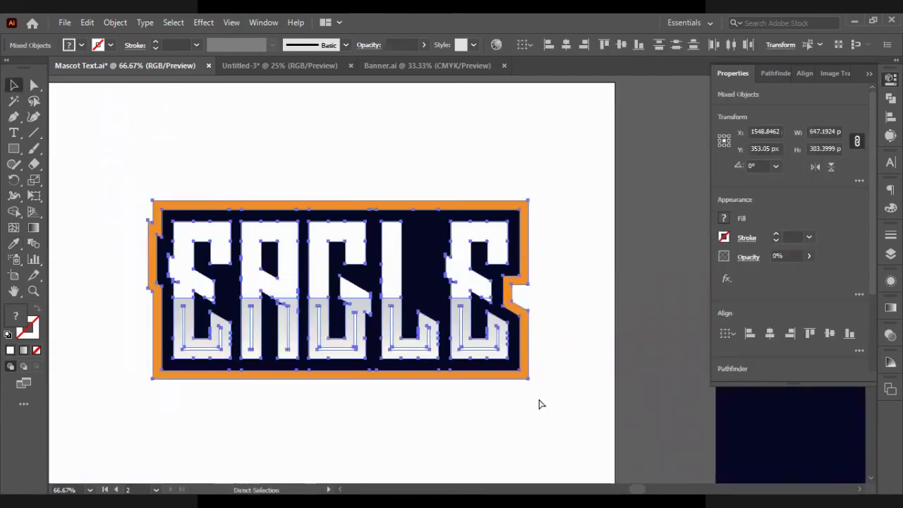
- Group the whole EAGLE logo together
key("ctrl+g")
left_click(117, 23)
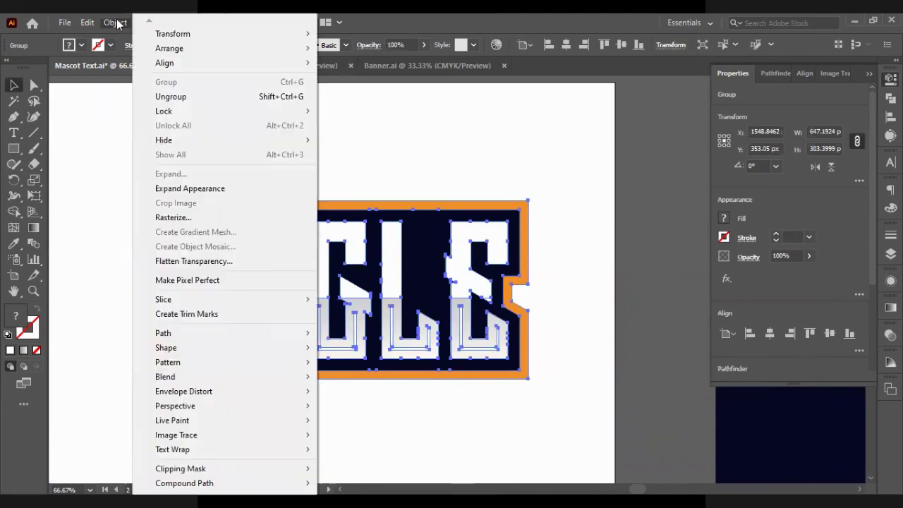
left_click(117, 24)
- Apply an Arch warp effect with a 20% horizontal bend to the logo group
left_click(209, 22)
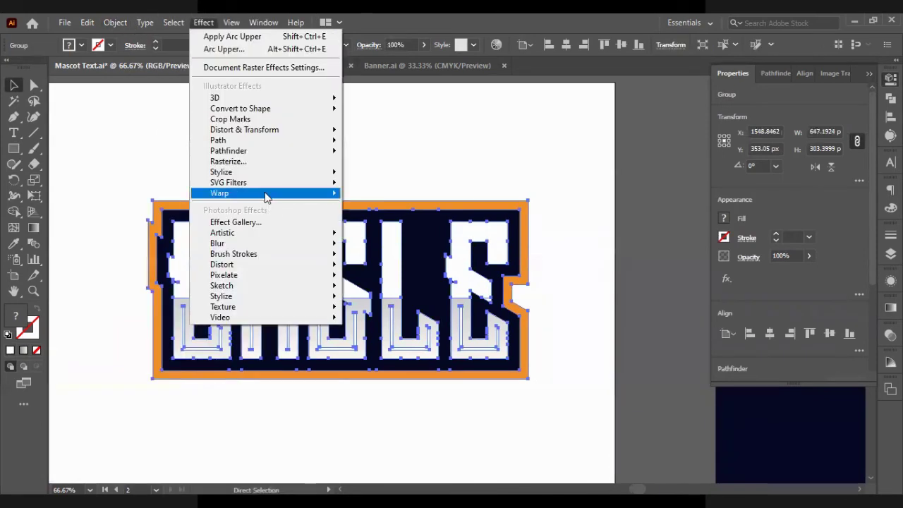
mouse_move(265, 192)
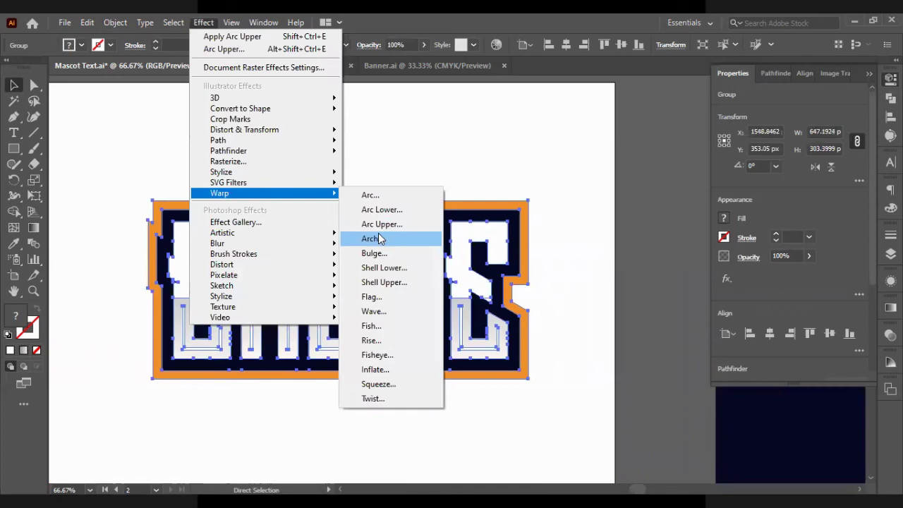
left_click(379, 239)
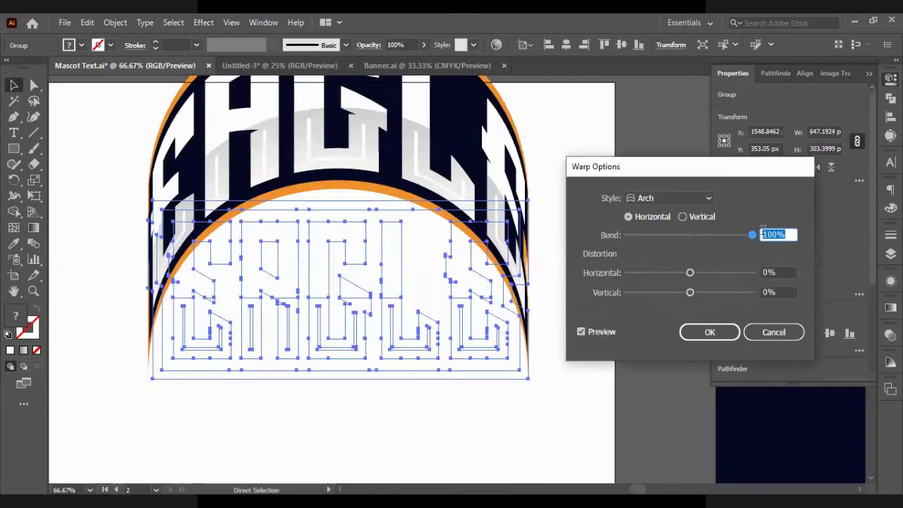
key("shift+Down")
key("shift+Down")
key("shift+Down")
key("shift+Down")
key("shift+Down")
key("shift+Down")
key("shift+Down")
key("shift+Down")
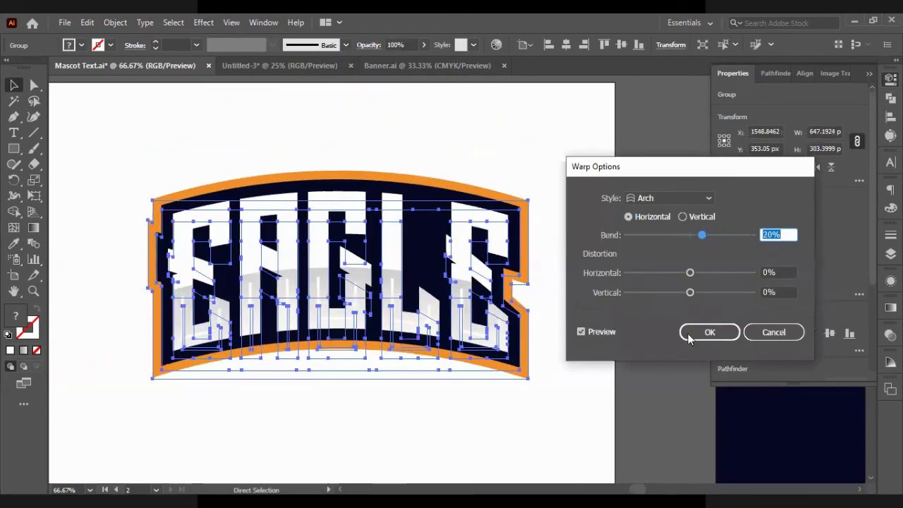
left_click(694, 338)
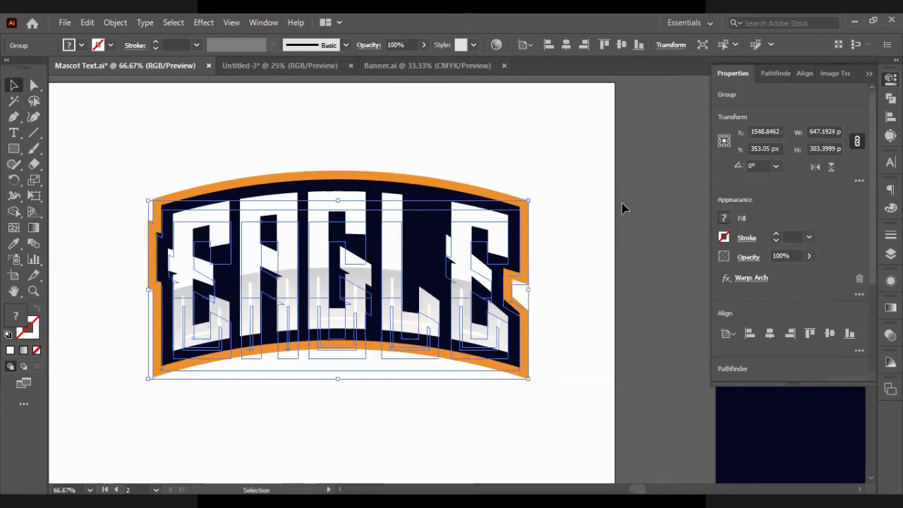
left_click(622, 203)
key("ctrl+minus")
- Move the navy rectangle onto the artboard, set its height to 1000 px and centre it
left_click_drag(699, 420, 468, 338)
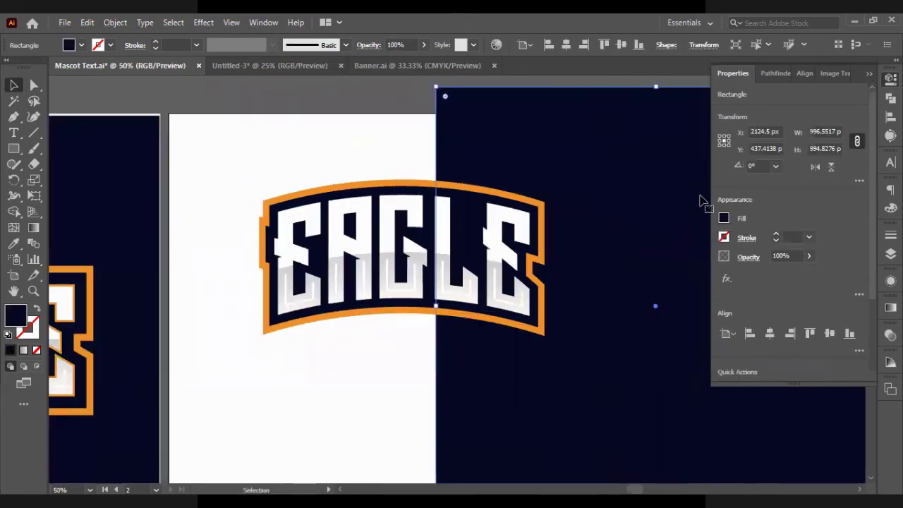
left_click(818, 148)
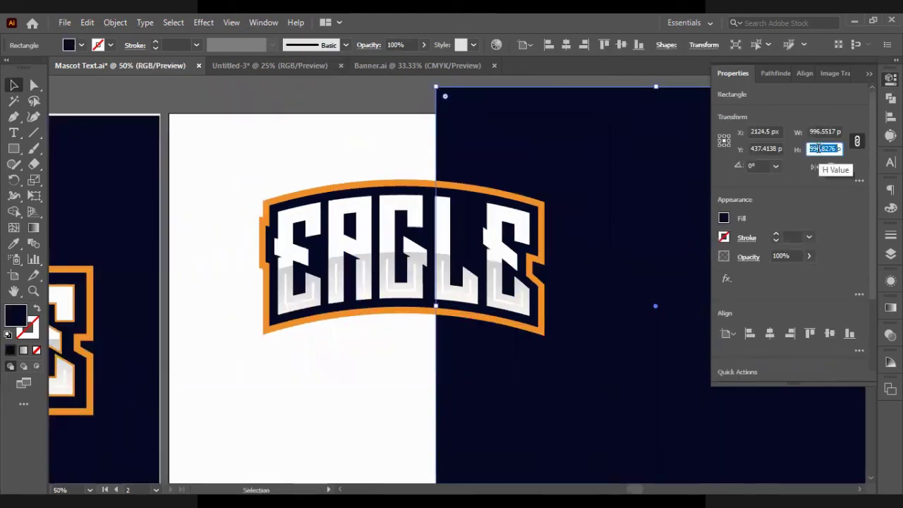
type("1px")
type("0")
key("Return")
left_click(770, 337)
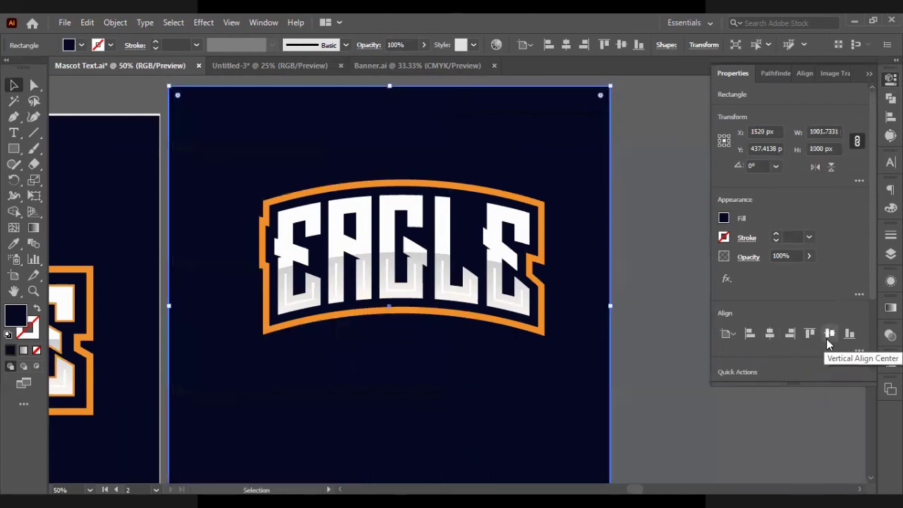
left_click(828, 336)
left_click(631, 172)
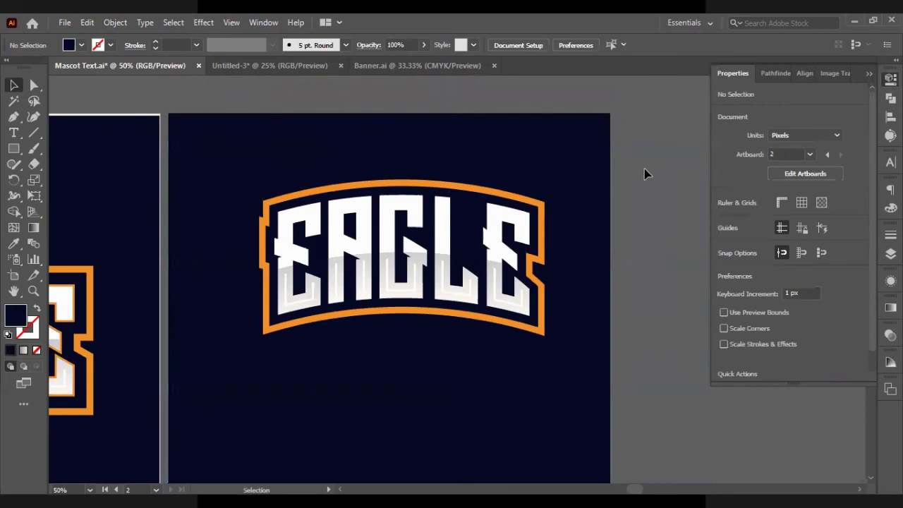
- Select the arched EAGLE group and centre it horizontally and vertically on the artboard
left_click_drag(611, 172, 233, 333)
key("a")
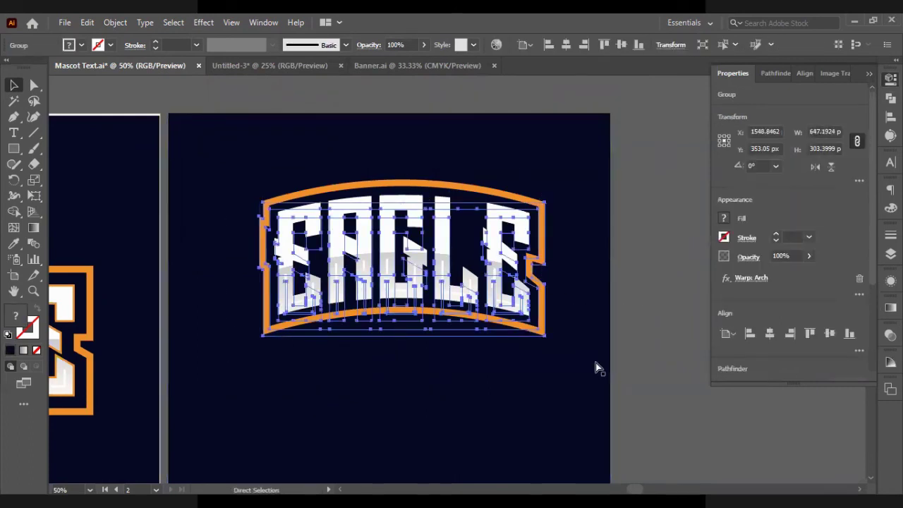
left_click(769, 335)
left_click(830, 333)
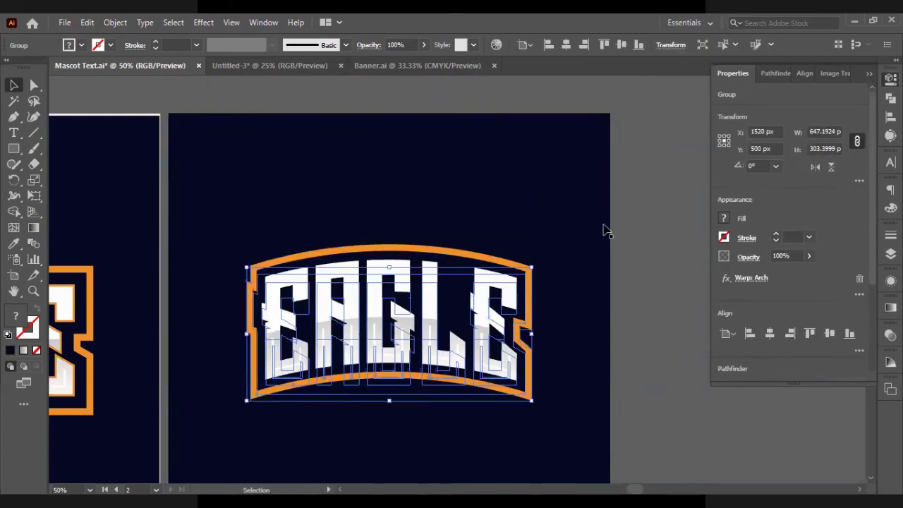
left_click(604, 227)
key("ctrl+minus")
key("ctrl+minus")
scroll(379, 293, "left", 5)
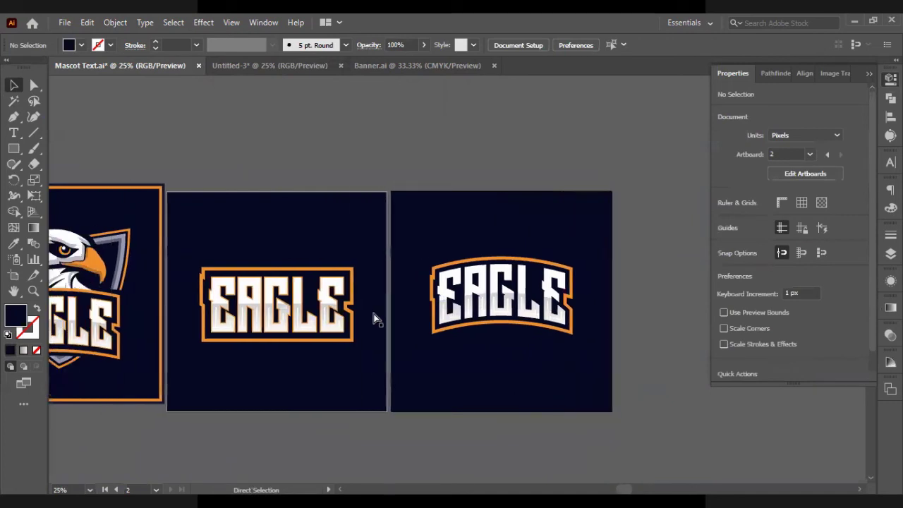
key("ctrl+plus")
key("ctrl+plus")
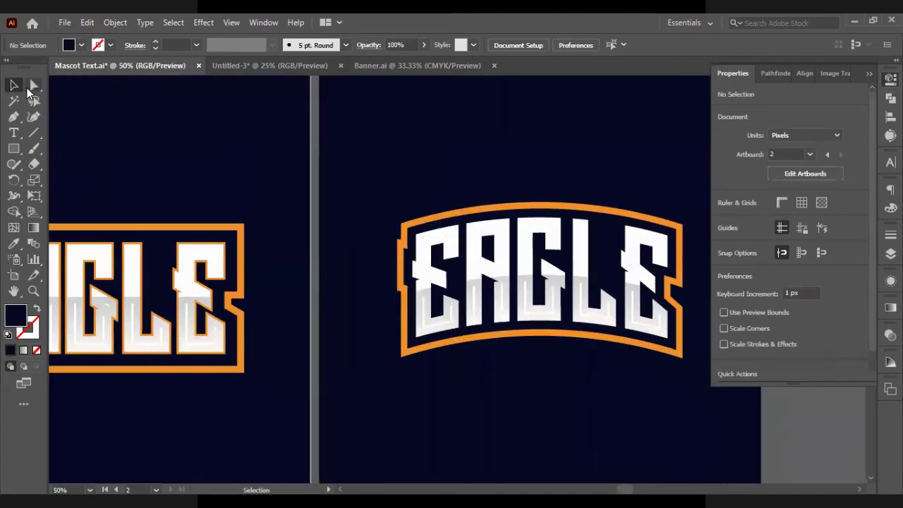
- Direct-select the E, A, G and L letter paths of the arched EAGLE
left_click(34, 84)
left_click(433, 245)
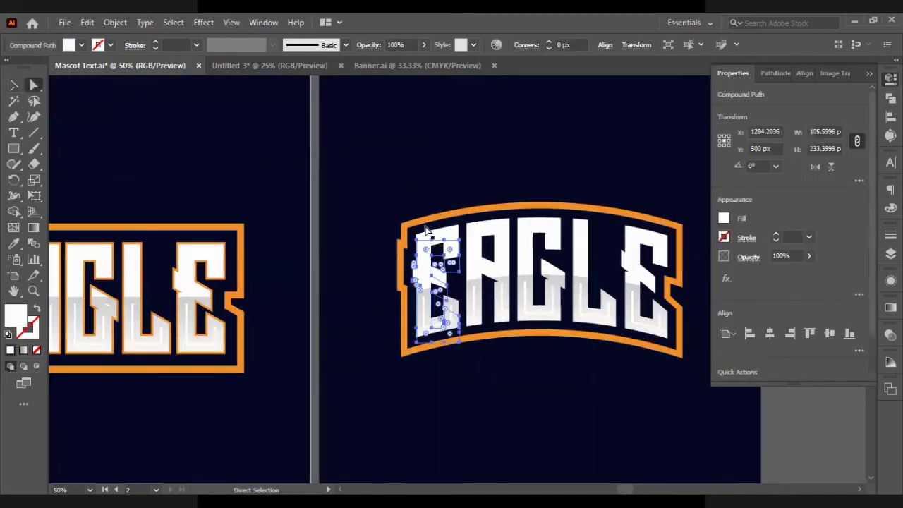
left_click(474, 262, "shift")
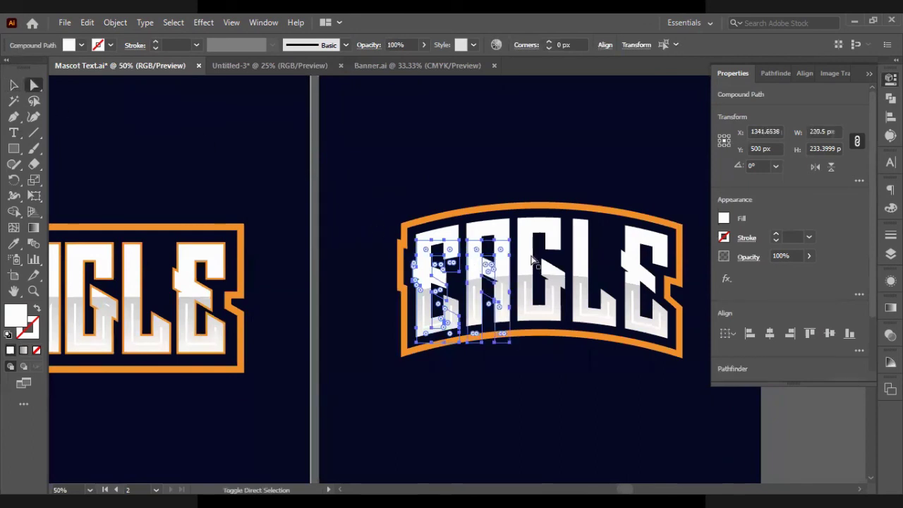
left_click(543, 261, "shift")
left_click(582, 258, "shift")
- Add the final E and create a 2 px offset path around all five letters
left_click(631, 268, "shift")
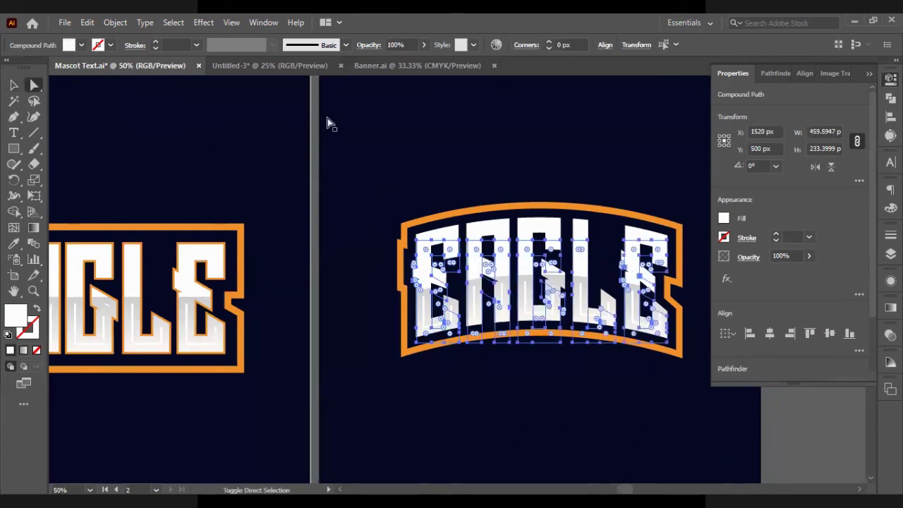
left_click(115, 22)
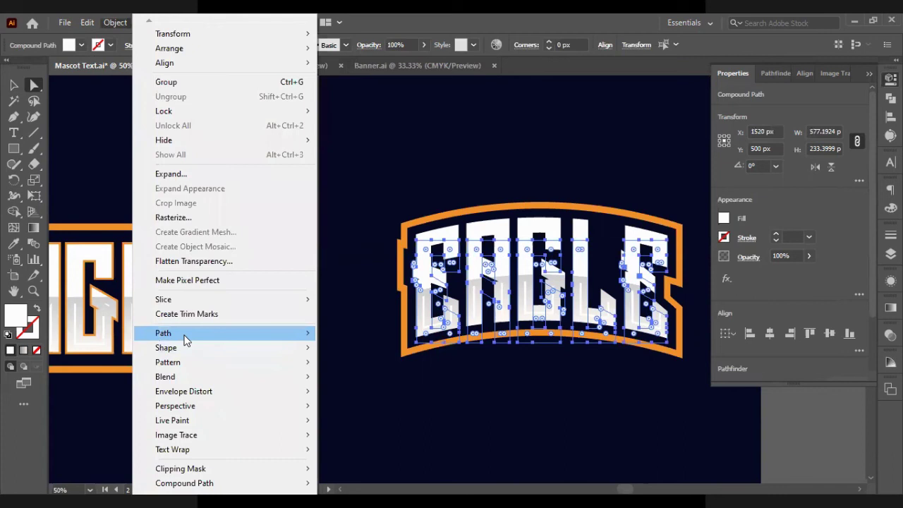
mouse_move(186, 339)
left_click(360, 381)
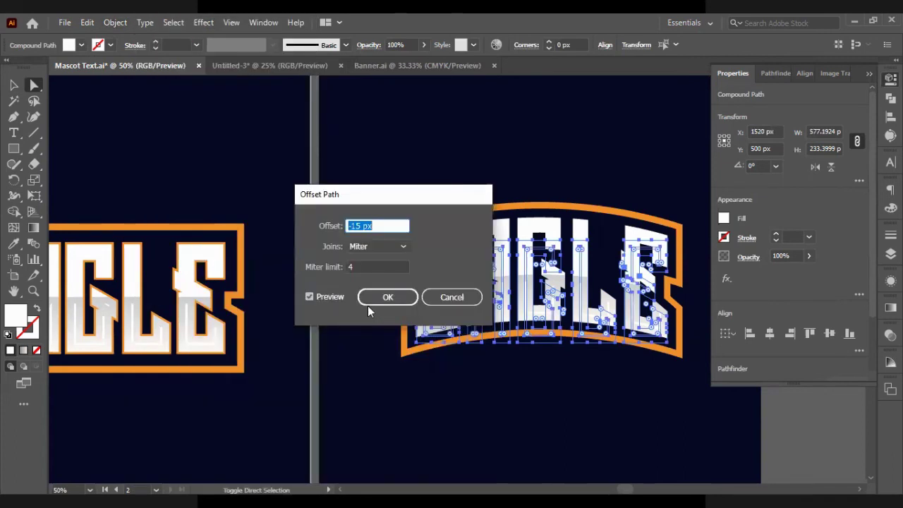
key("Up")
key("Up")
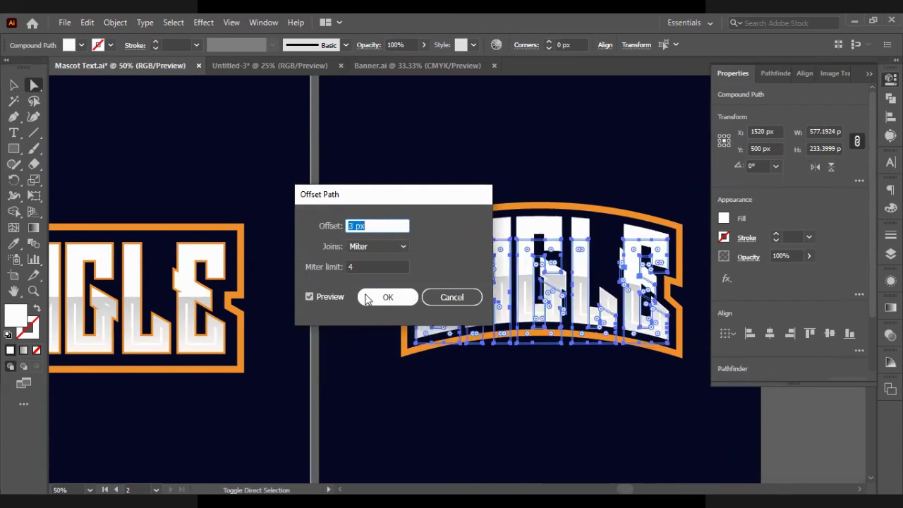
left_click(368, 304)
- Eyedropper the border's orange onto the offset outlines, then select the navy background rectangle
key("i")
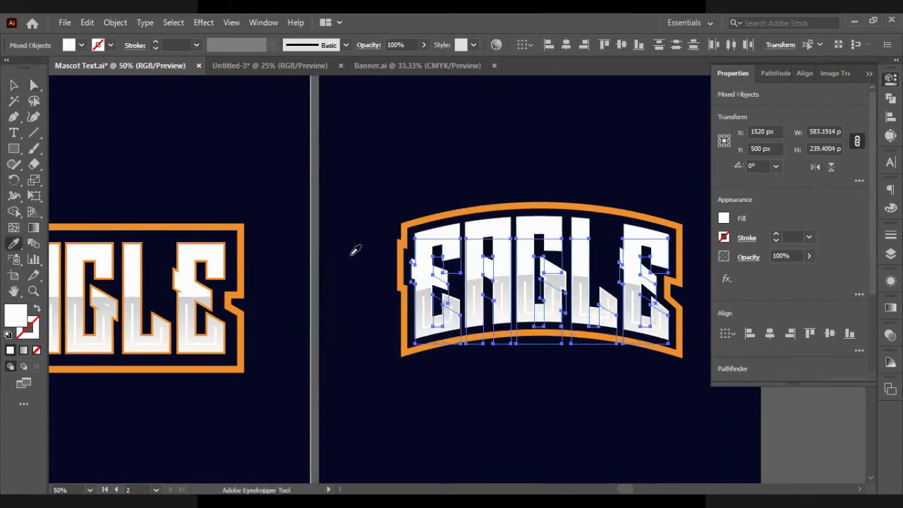
left_click(242, 242)
left_click(10, 84)
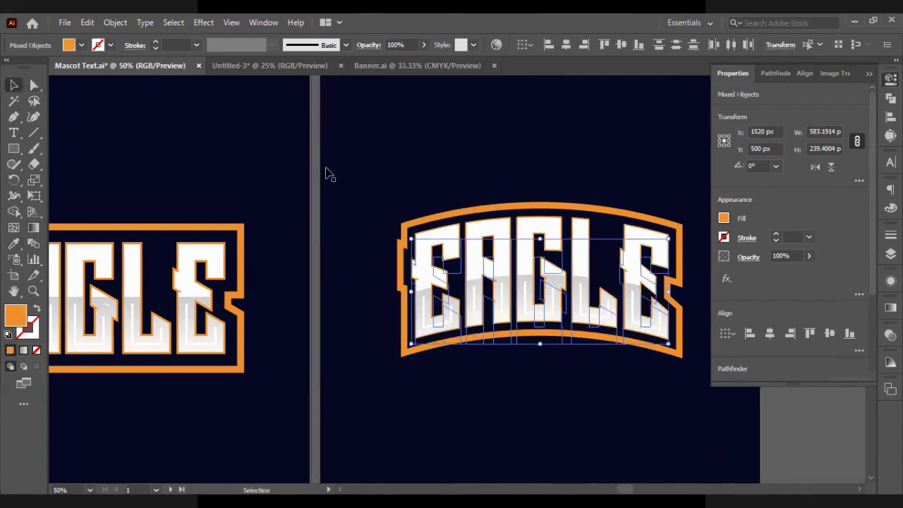
left_click(333, 173)
scroll(495, 178, "right", 3)
scroll(495, 183, "right", 3)
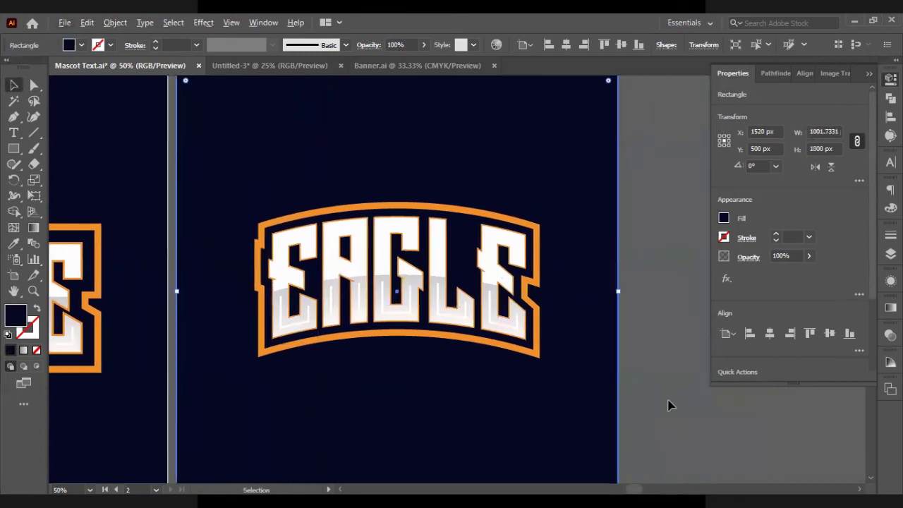
- Deselect the background, save Mascot Text.ai with Ctrl+S, and pan back across the artboards
left_click(669, 403)
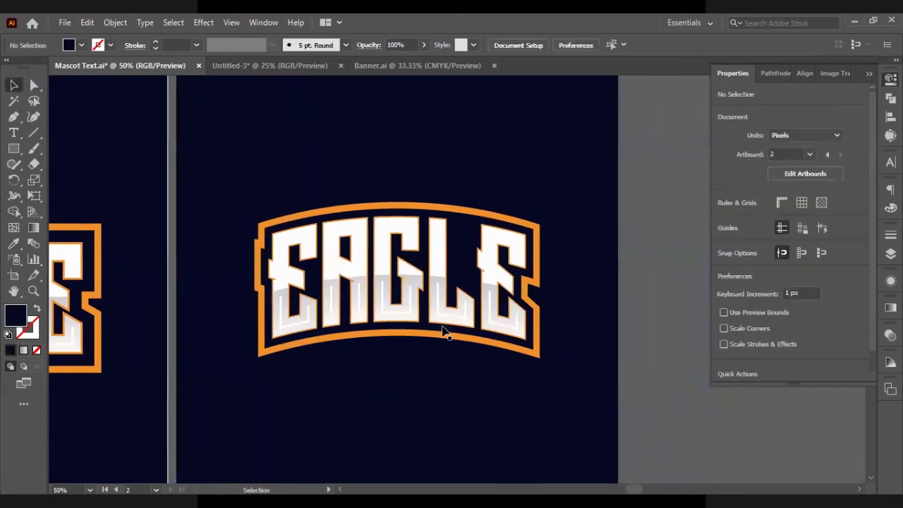
key("ctrl+s")
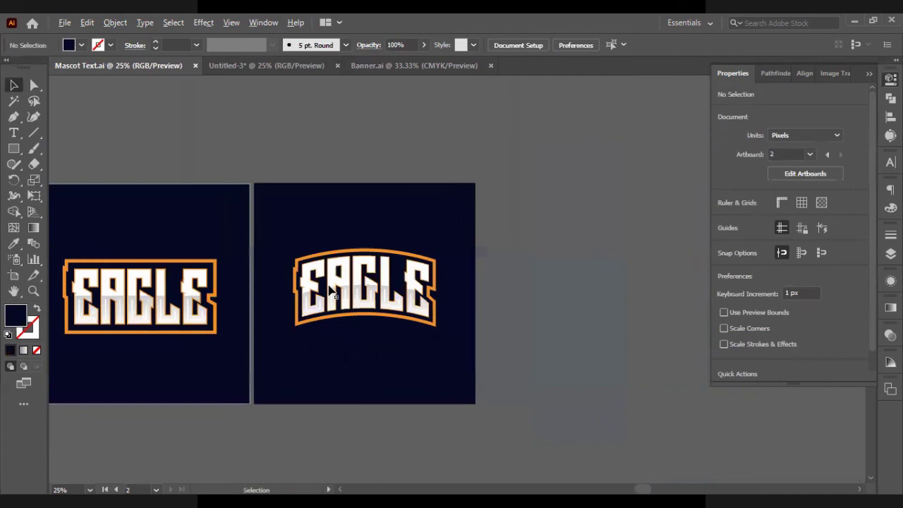
scroll(258, 196, "left", 3)
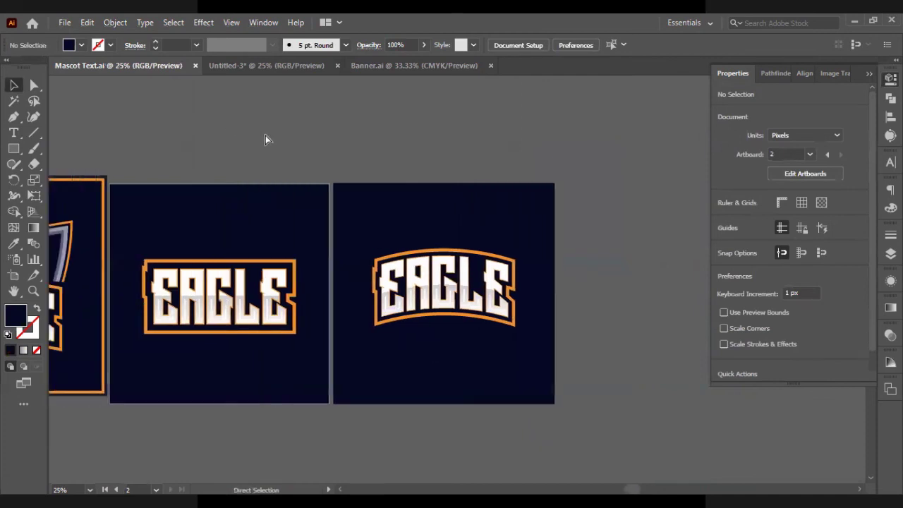
scroll(281, 133, "left", 1)
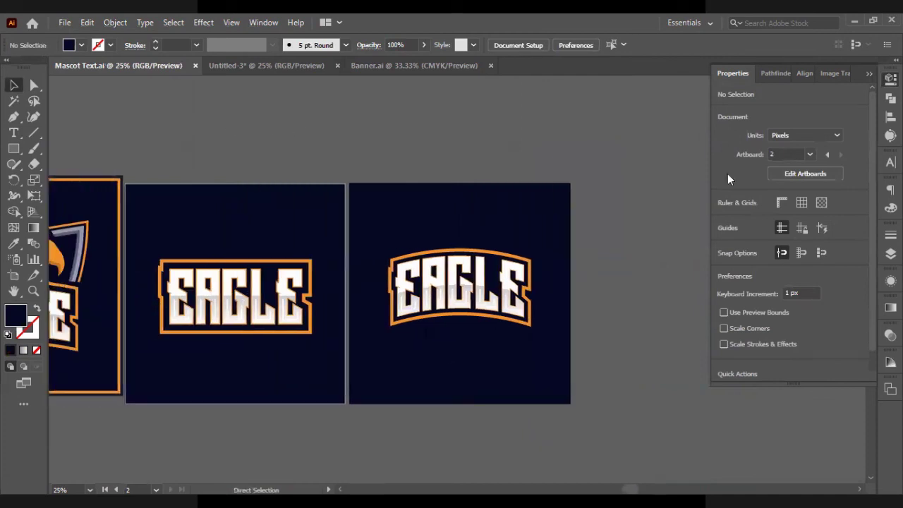